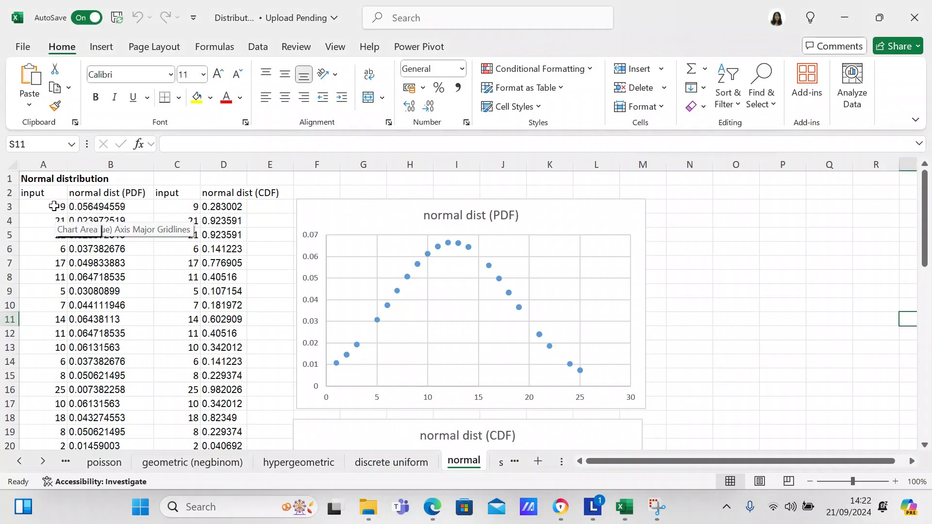
Extend the mean formula in B51 to average the inputs in A3:A49.
click(54, 207)
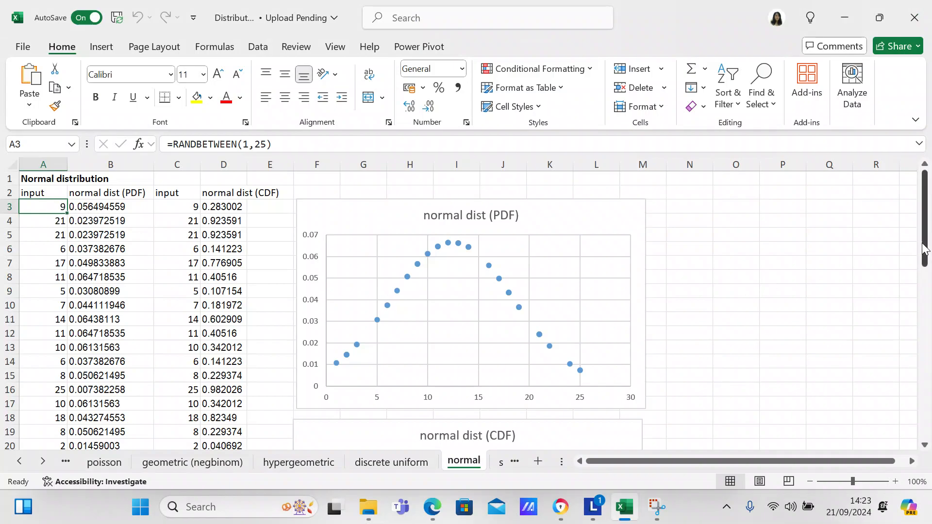
drag(923, 249, 887, 438)
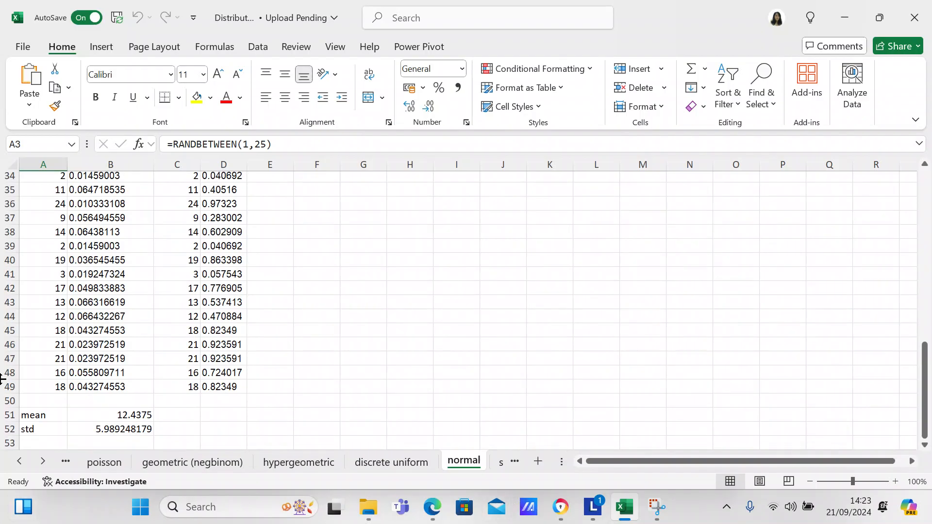
click(125, 411)
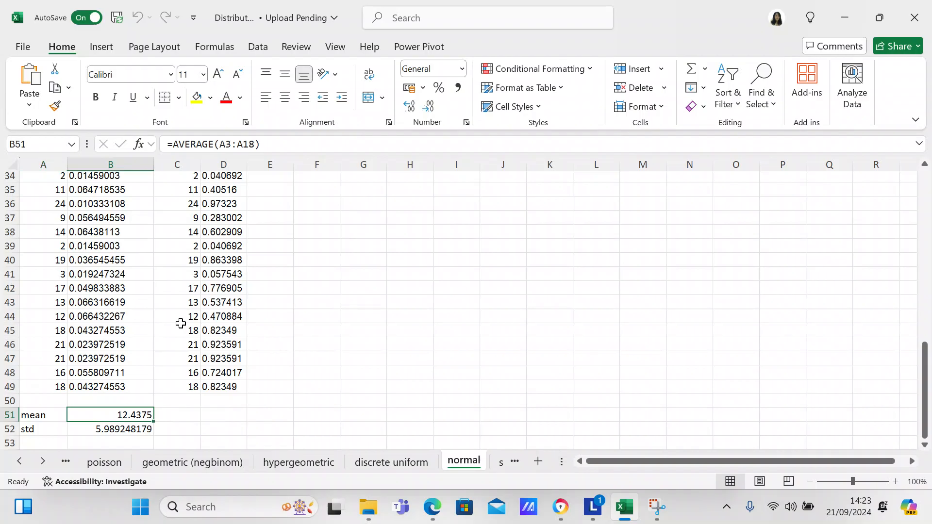
click(254, 143)
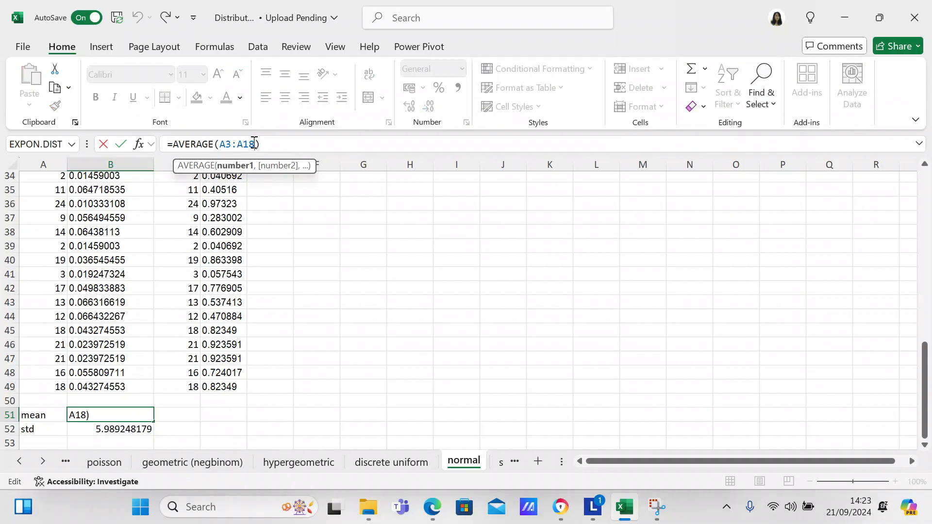
key(BackSpace)
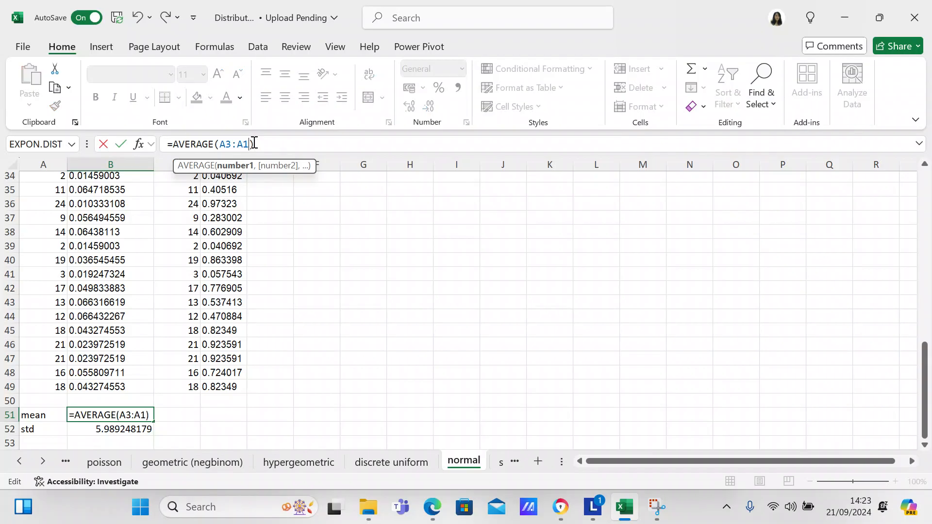
key(BackSpace)
text(49)
key(Return)
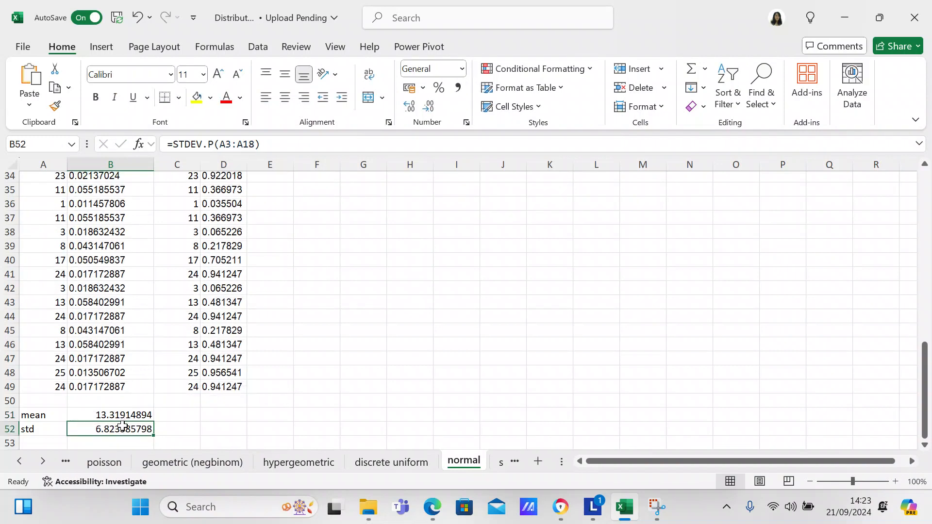
Extend the standard deviation formula in B52 to cover the inputs in A3:A49.
click(254, 144)
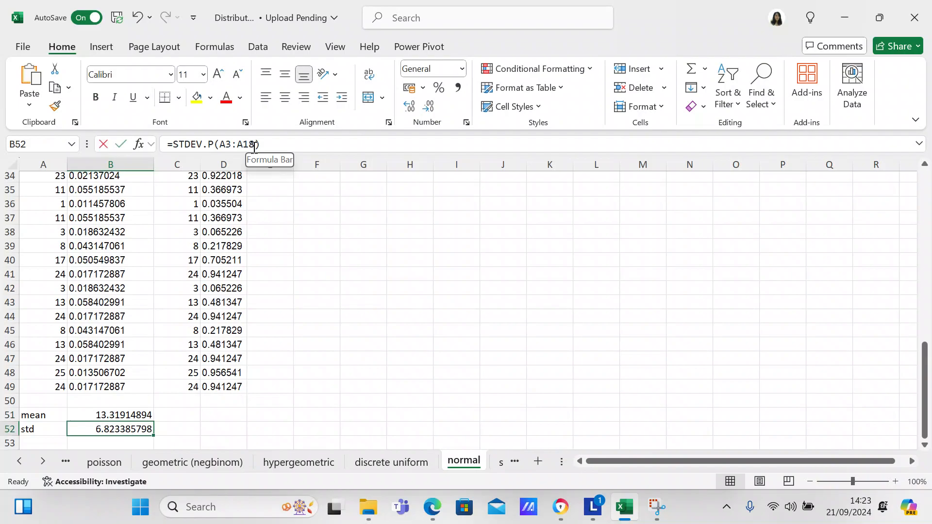
key(BackSpace)
key(BackSpace)
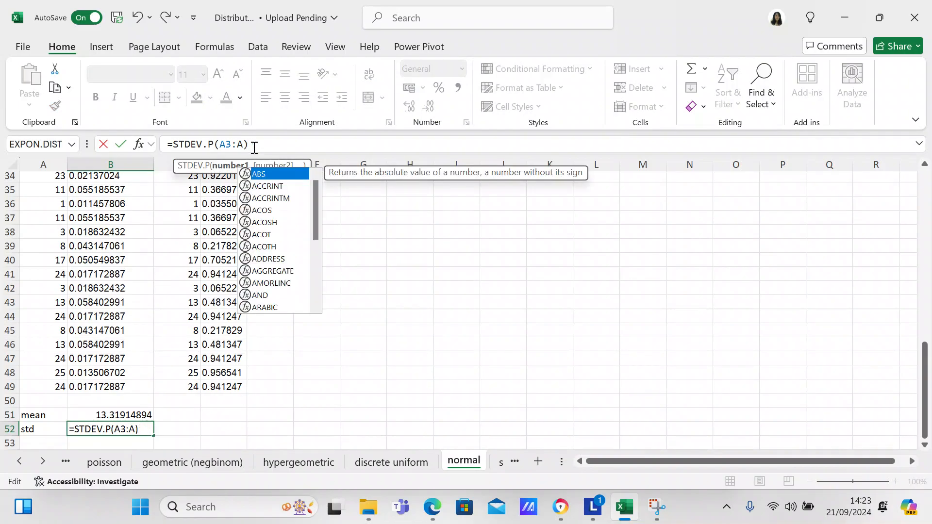
text(49)
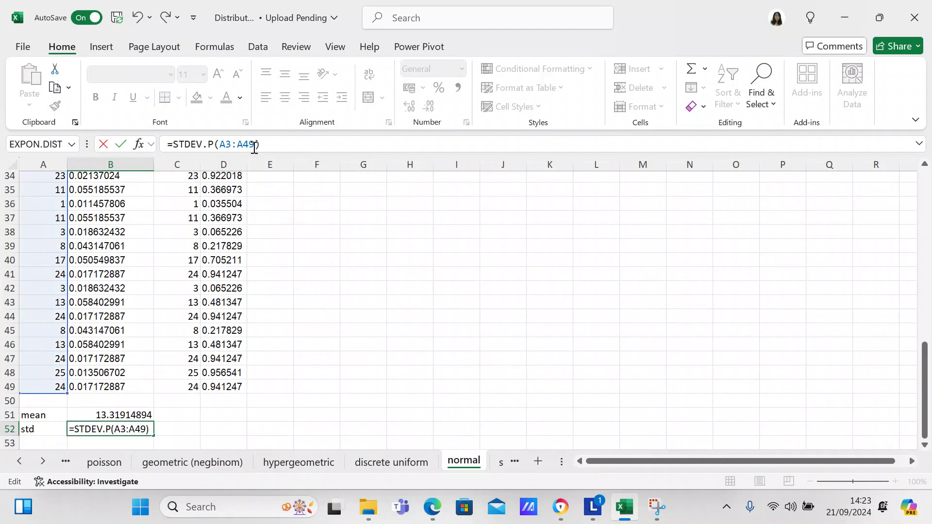
key(Return)
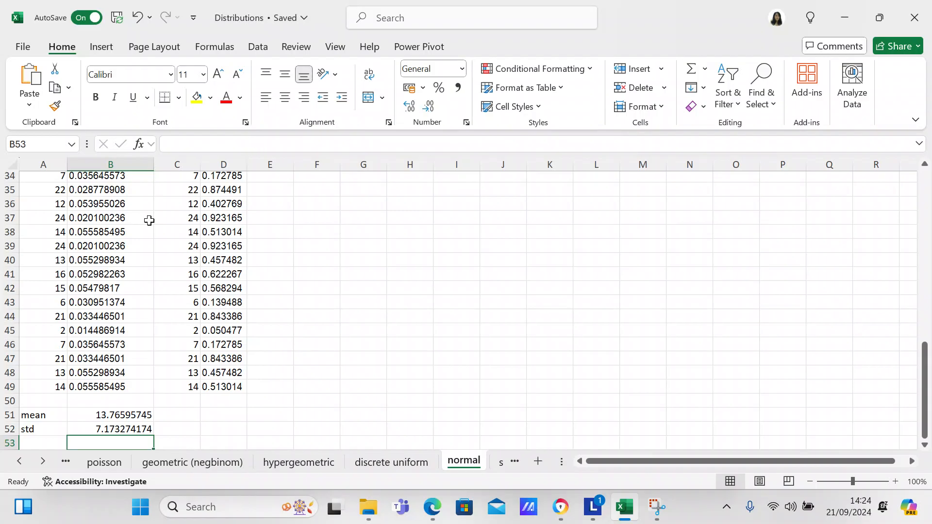
Review the mean and standard deviation formulas, the random input in A3 and the NORM.DIST formulas at the start of the PDF column.
click(112, 430)
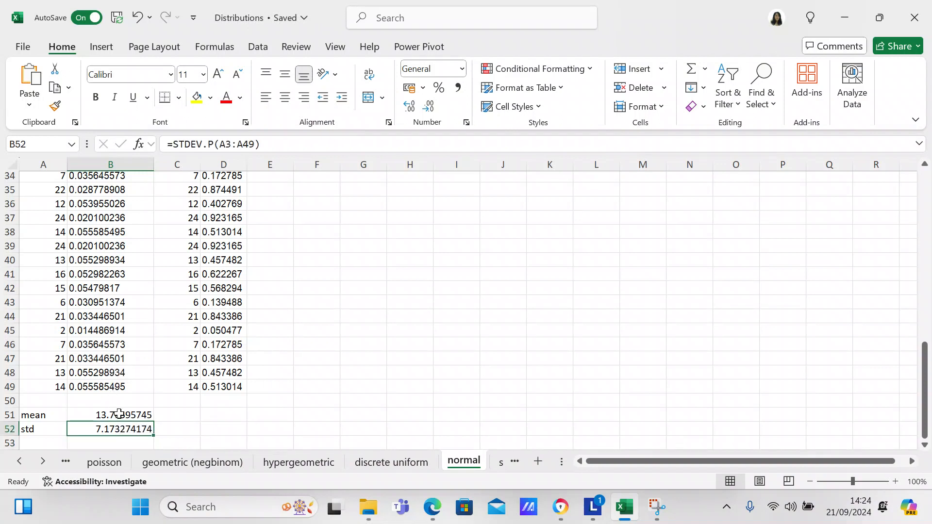
click(118, 414)
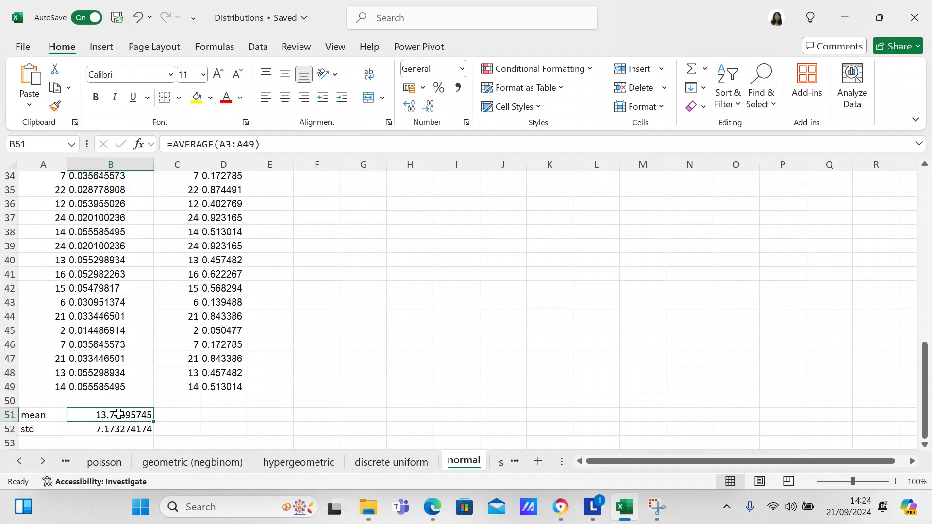
click(121, 429)
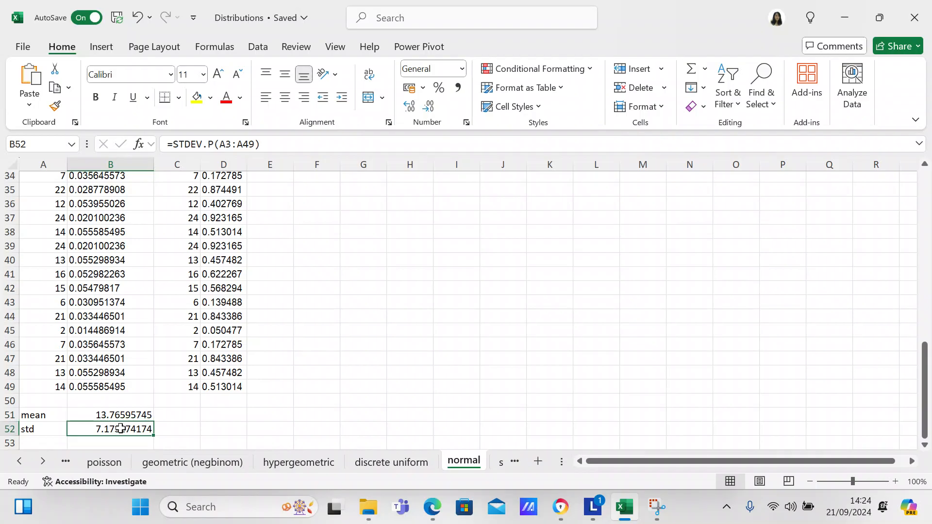
click(534, 406)
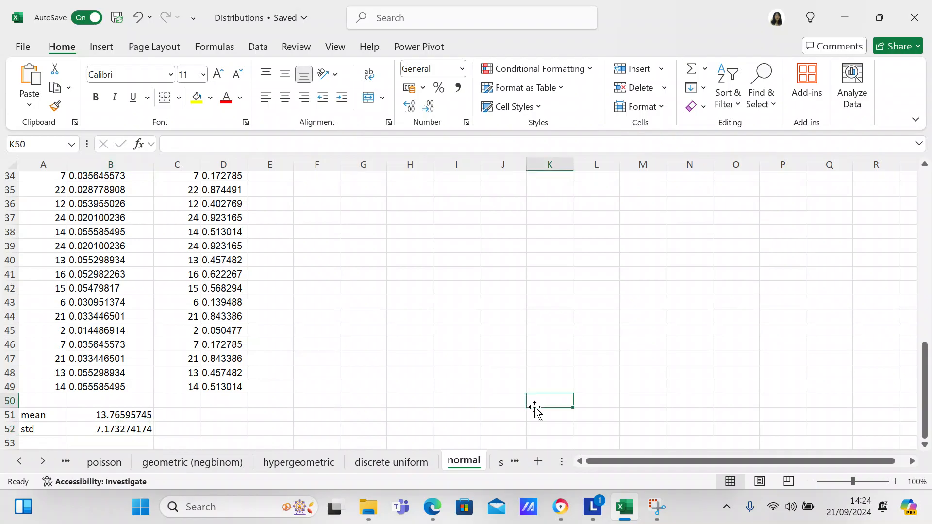
drag(928, 397, 928, 225)
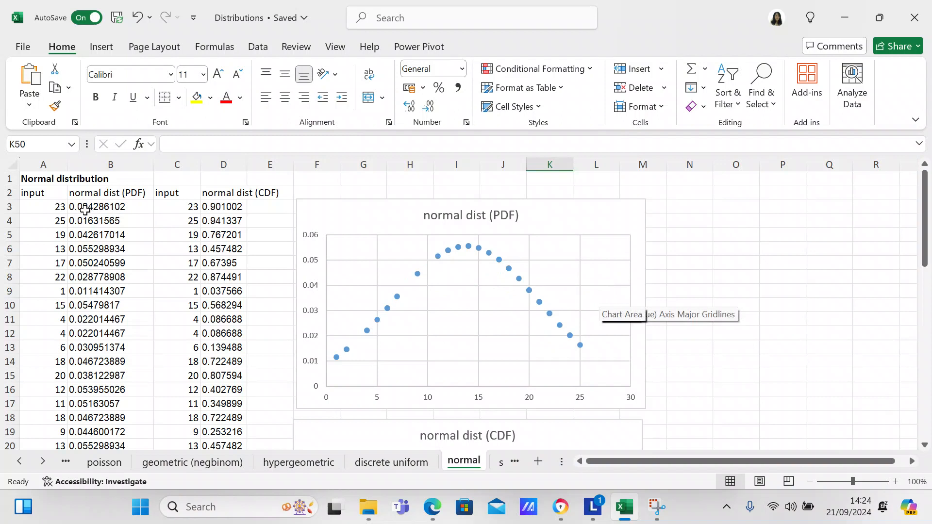
click(52, 205)
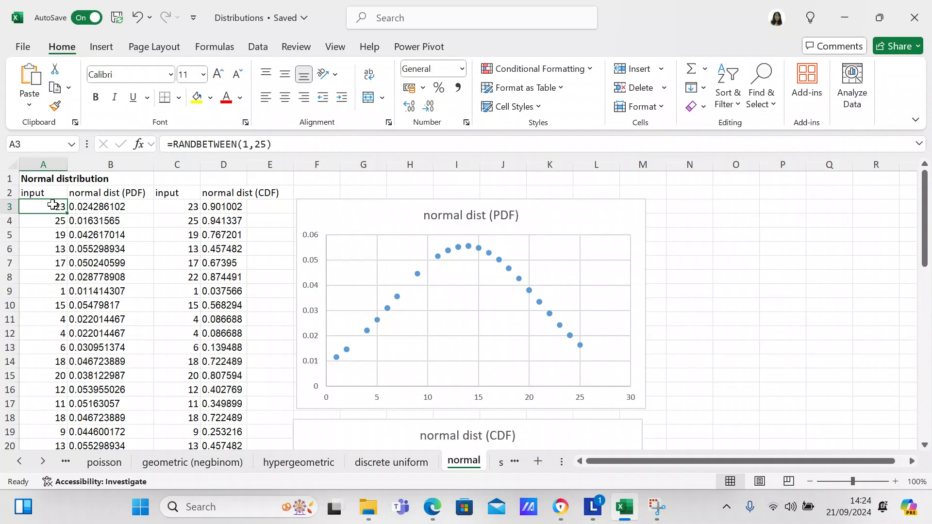
key(shift+Right)
click(94, 219)
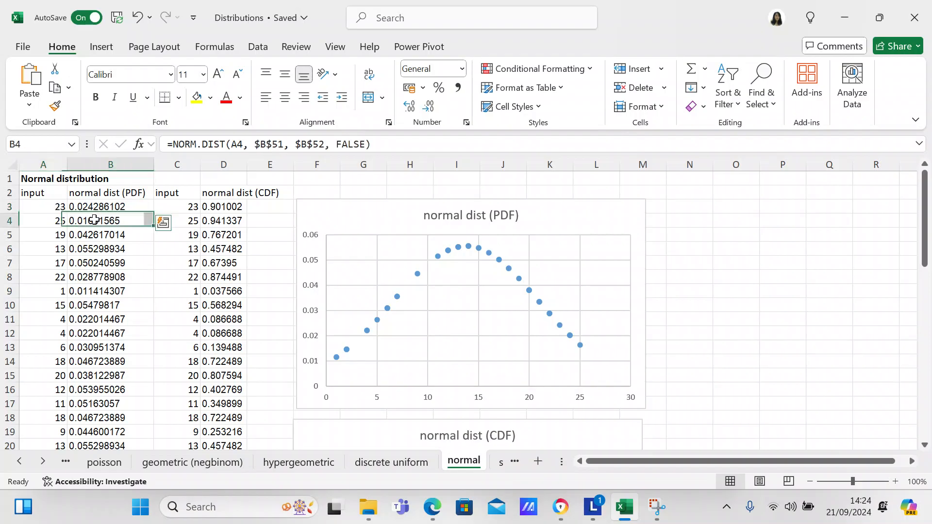
click(95, 204)
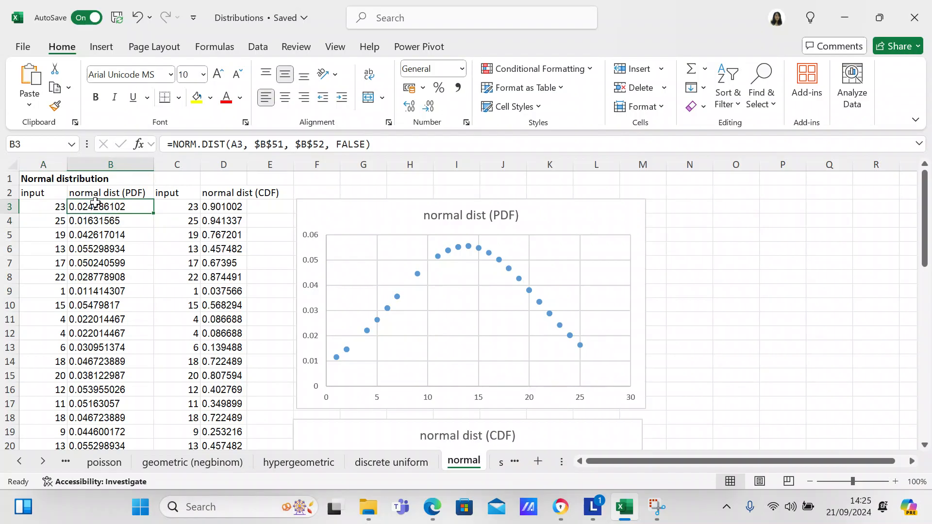
key(Down)
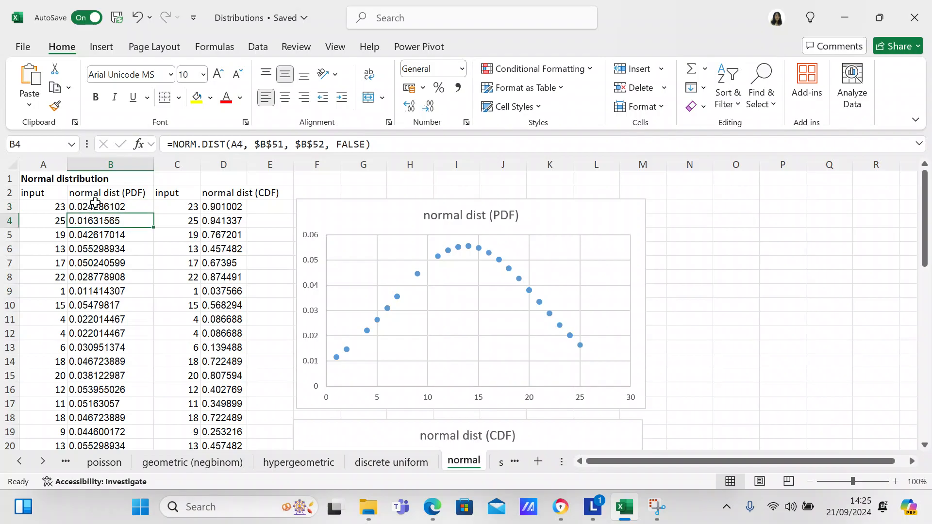
key(Down)
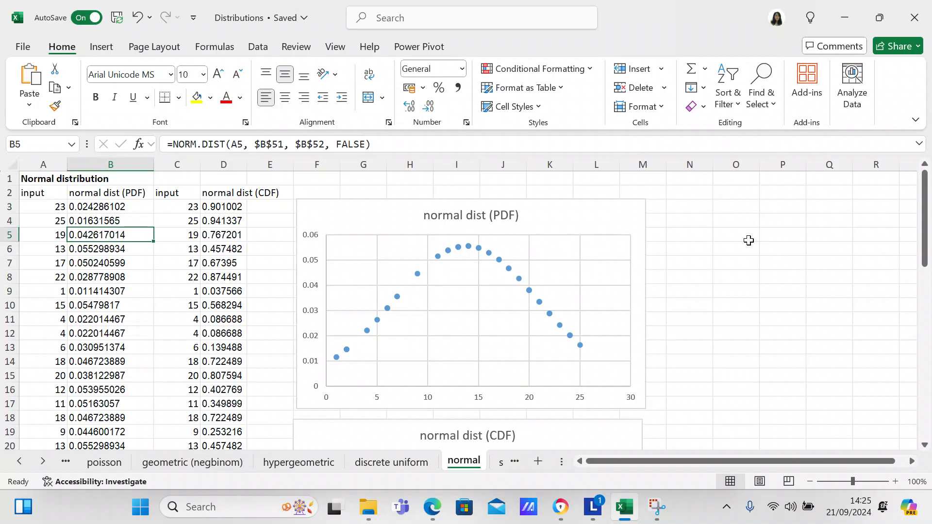
Examine the PDF chart's source data, the cumulative NORM.DIST formula in D3 and the CDF chart.
click(51, 194)
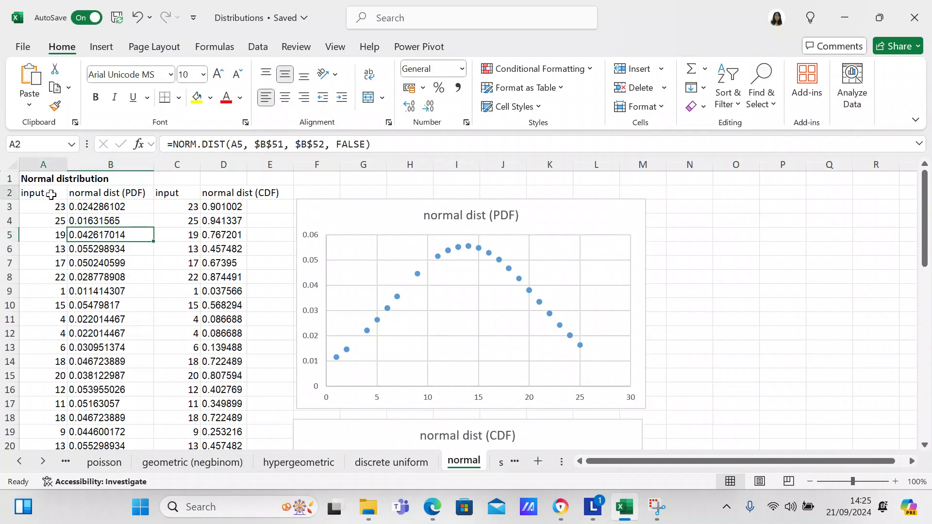
click(495, 296)
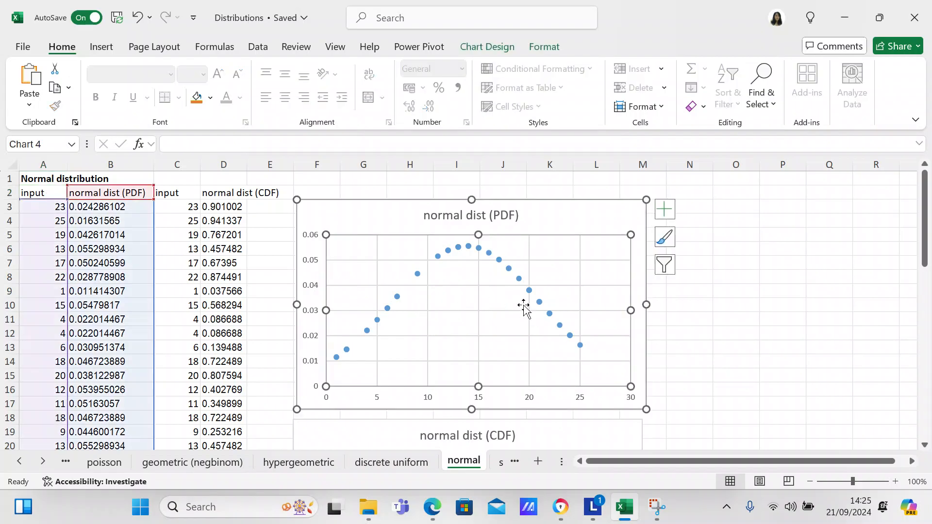
click(684, 329)
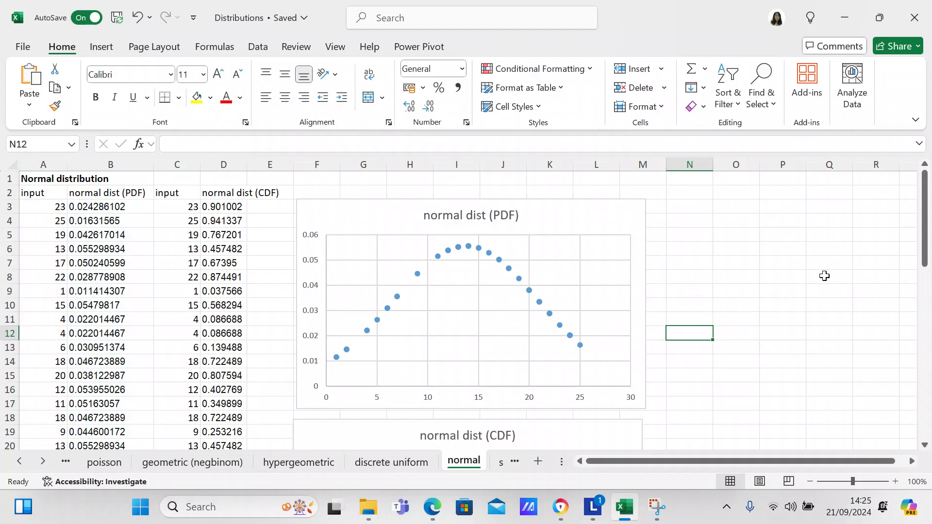
mouse_move(924, 253)
mouse_down()
mouse_move(925, 279)
mouse_move(922, 255)
mouse_up()
click(238, 204)
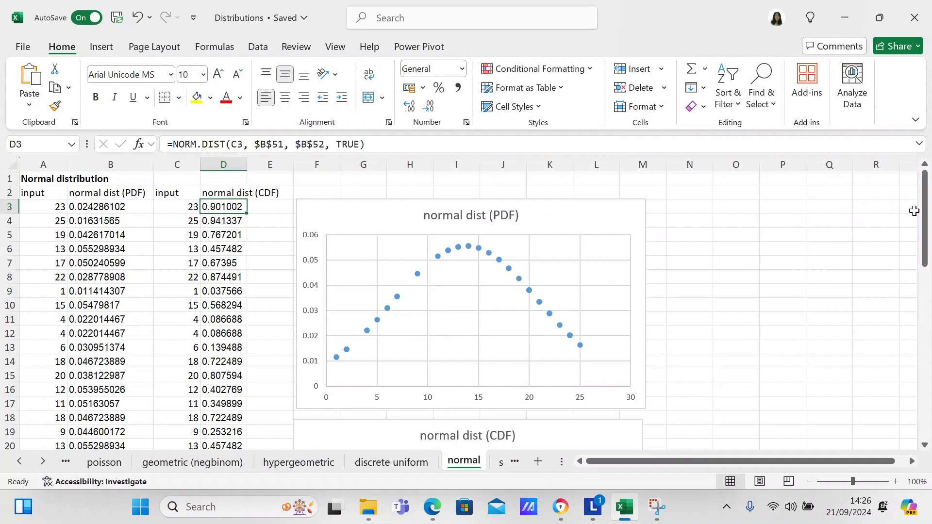
drag(925, 221, 918, 299)
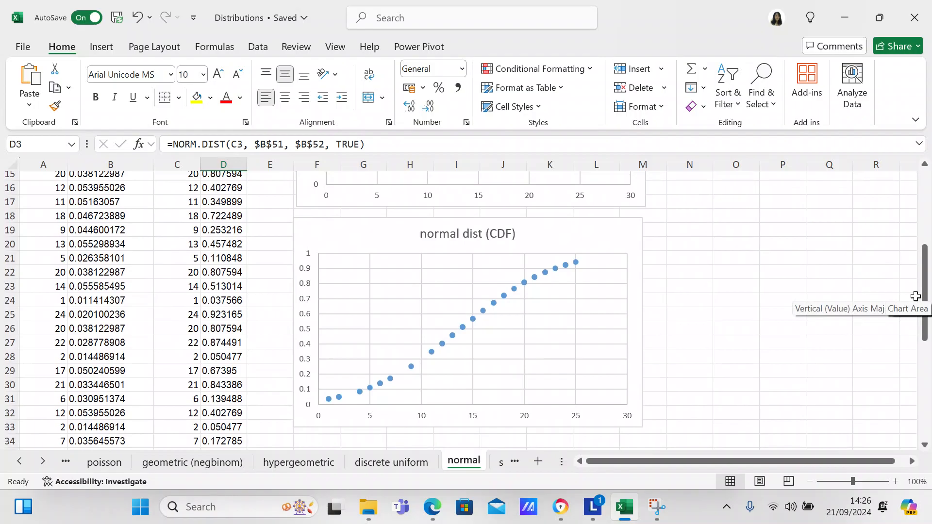
drag(925, 297, 923, 198)
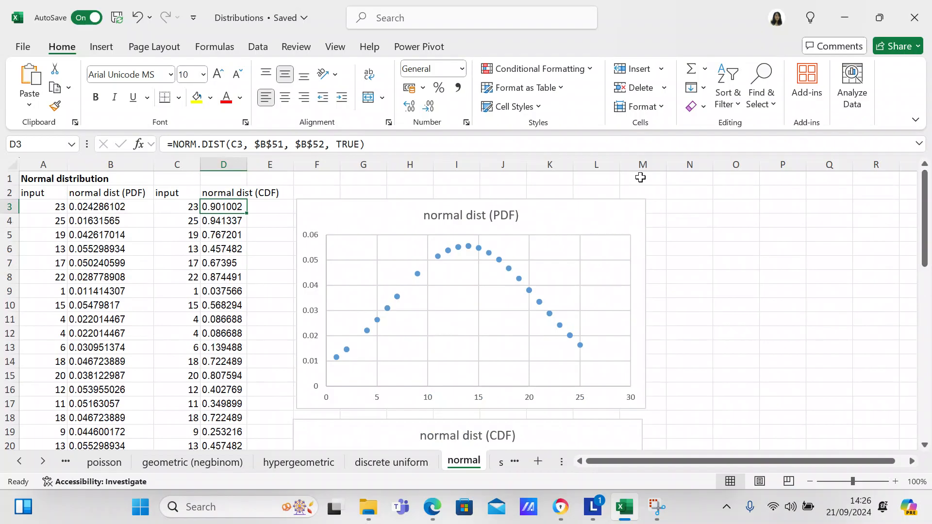
Select the input and normal dist (PDF) columns with their headers, A2:B49.
click(43, 195)
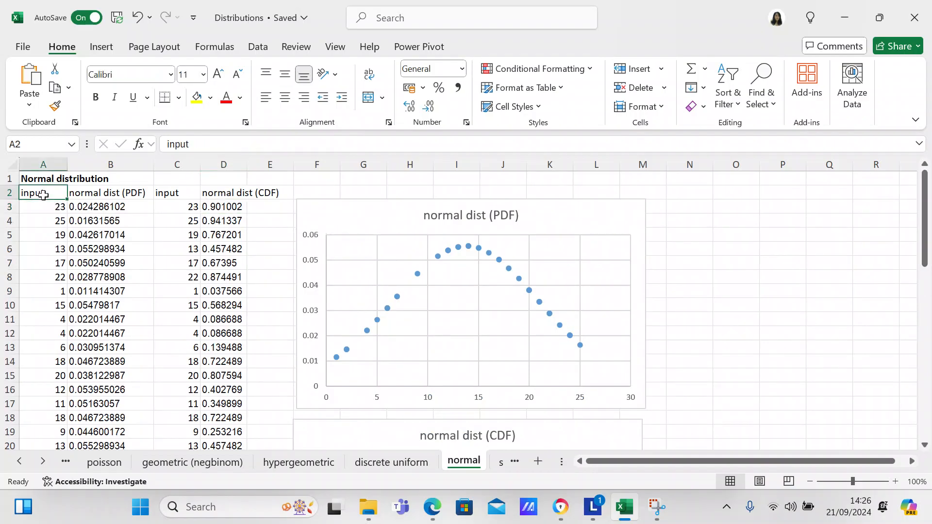
key(shift+Right)
key(shift+Down)
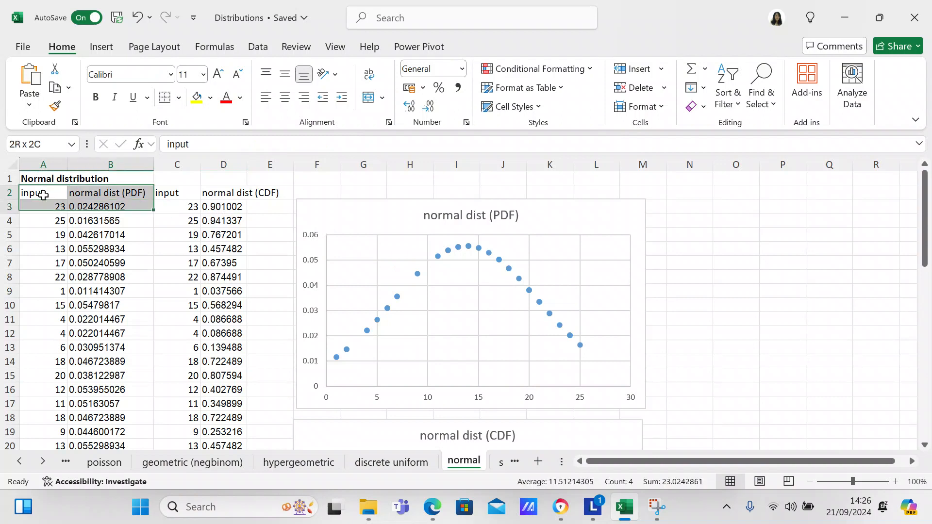
key(shift+Down)
key(shift+Down)
key(shift+Down)
key(shift+Down)
key(shift+Down)
key(shift+Down)
key(shift+Down)
key(shift+Down)
key(shift+Down)
key(shift+Down)
key(shift+Down)
key(shift+Down)
key(shift+Down)
key(shift+Down)
key(shift+Down)
key(shift+Down)
key(shift+Down)
key(shift+Down)
key(shift+Down)
key(shift+Down)
key(shift+Down)
key(shift+Down)
key(shift+Down)
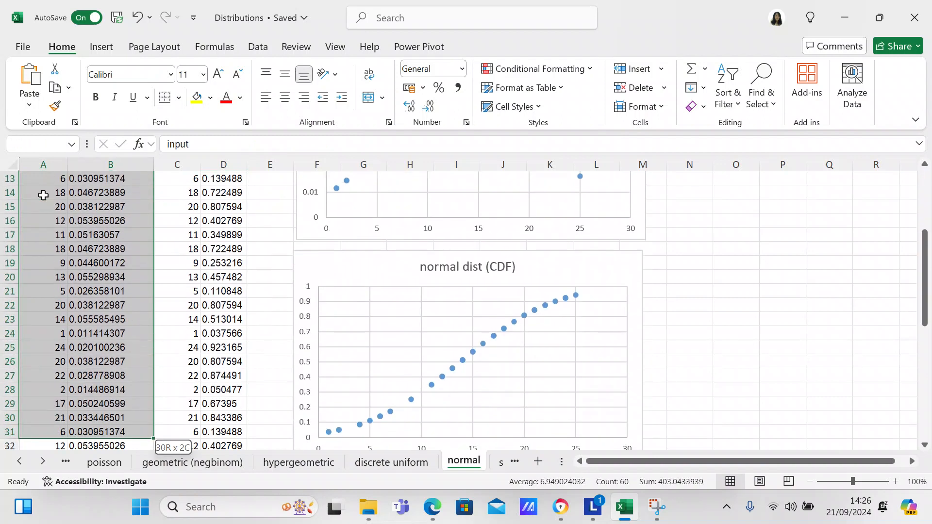
key(shift+Down)
key(shift+Up)
key(shift+Up)
key(shift+Up)
key(shift+Up)
key(shift+Up)
key(shift+Up)
key(shift+Up)
key(shift+Up)
key(shift+Up)
key(shift+Up)
key(shift+Up)
key(shift+Up)
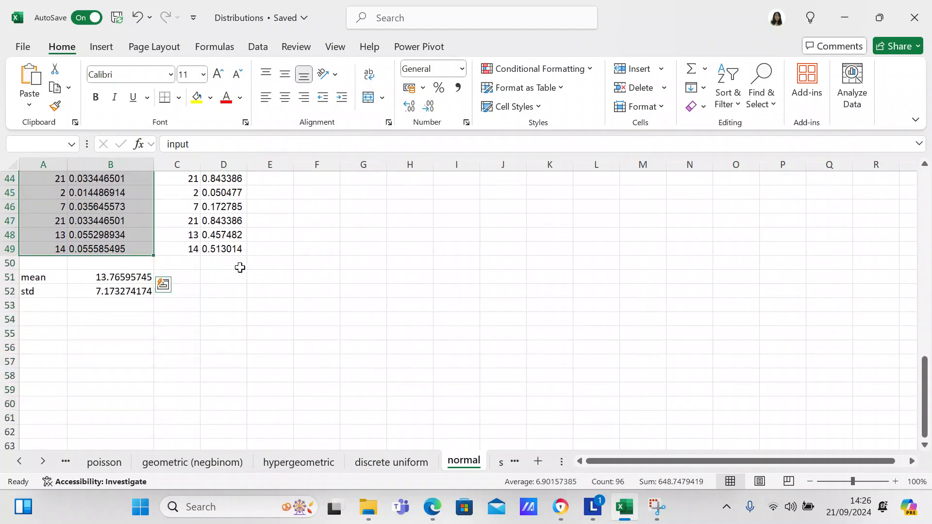
drag(930, 382, 899, 150)
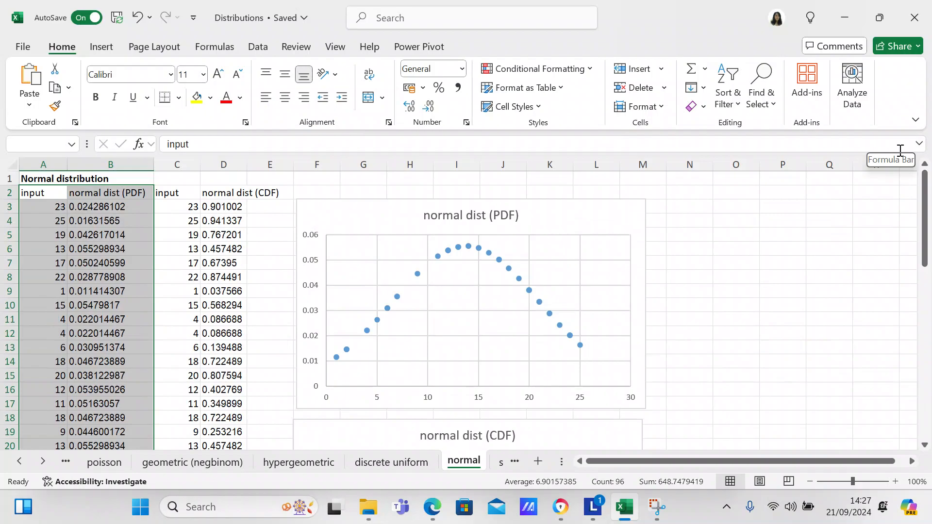
Open the chart insertion dialog for the selected data and preview the column chart variants, from clustered to 3-D Column.
click(112, 49)
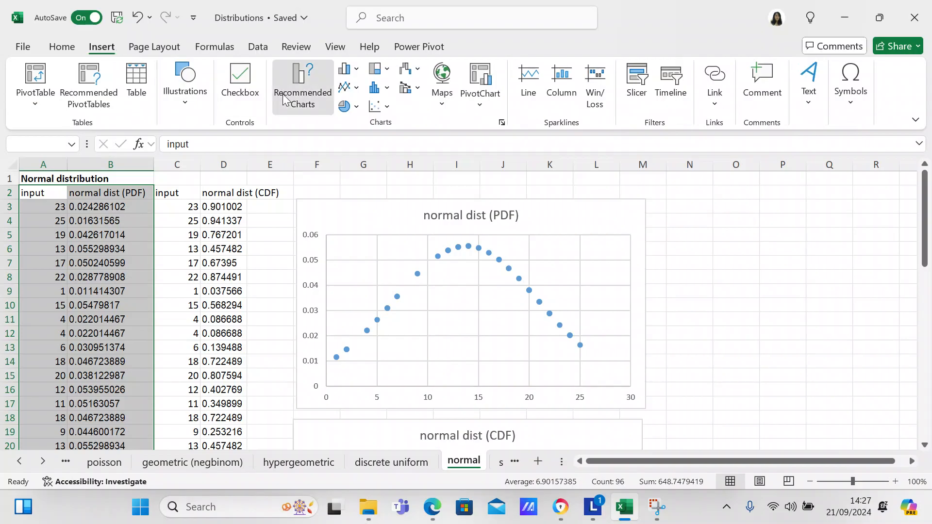
click(284, 100)
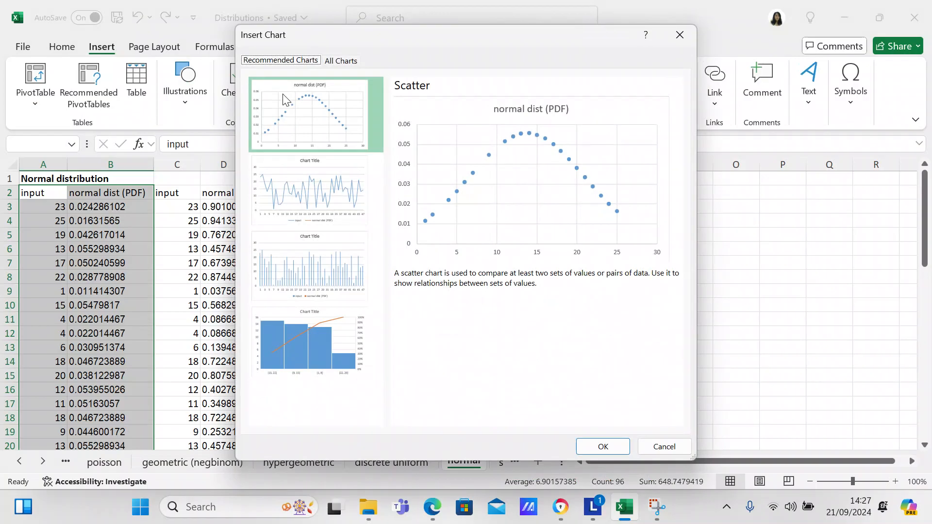
click(336, 61)
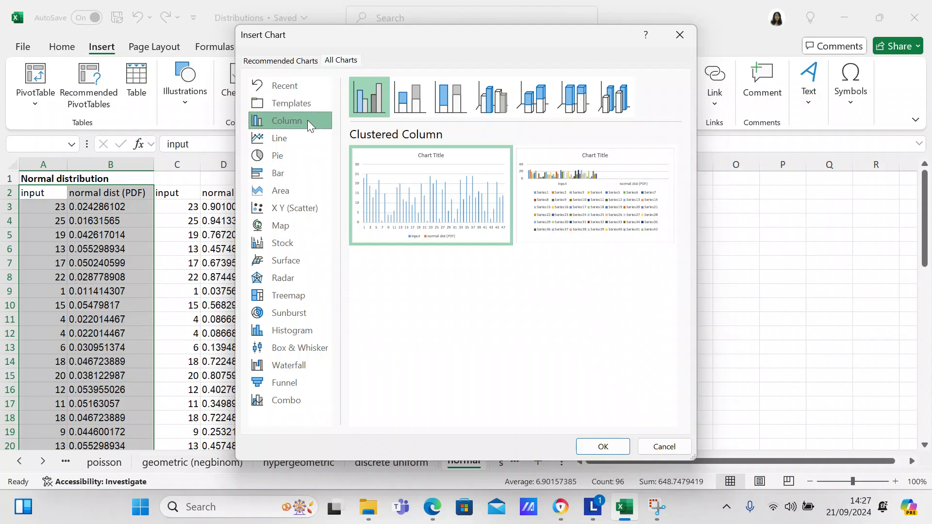
click(410, 101)
click(450, 98)
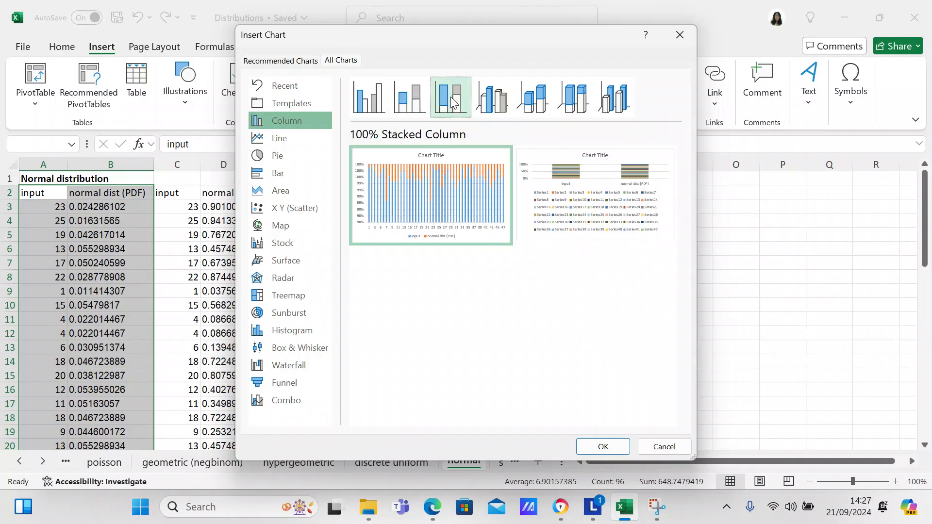
click(493, 102)
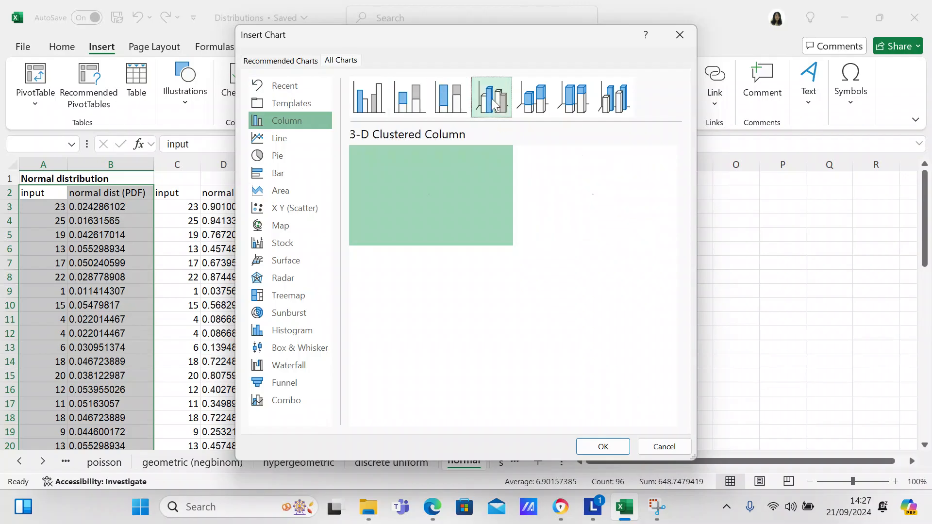
click(535, 100)
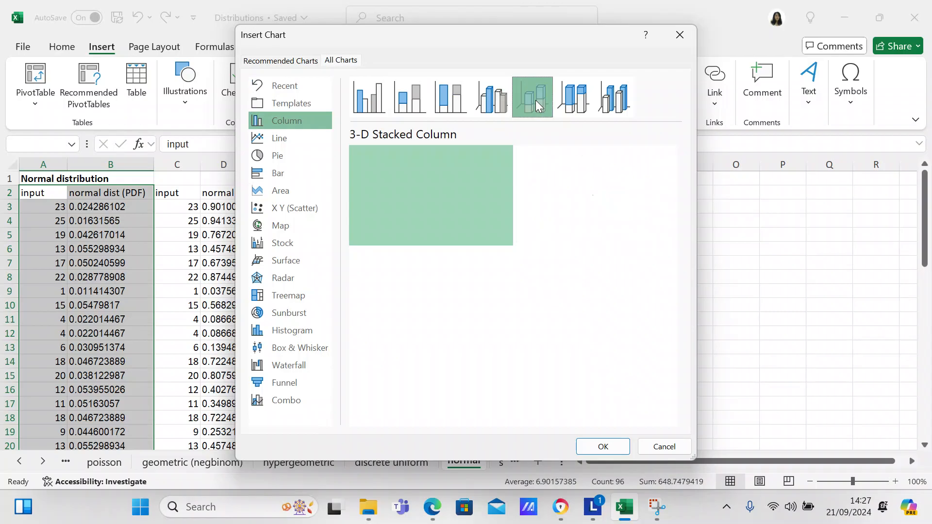
click(572, 108)
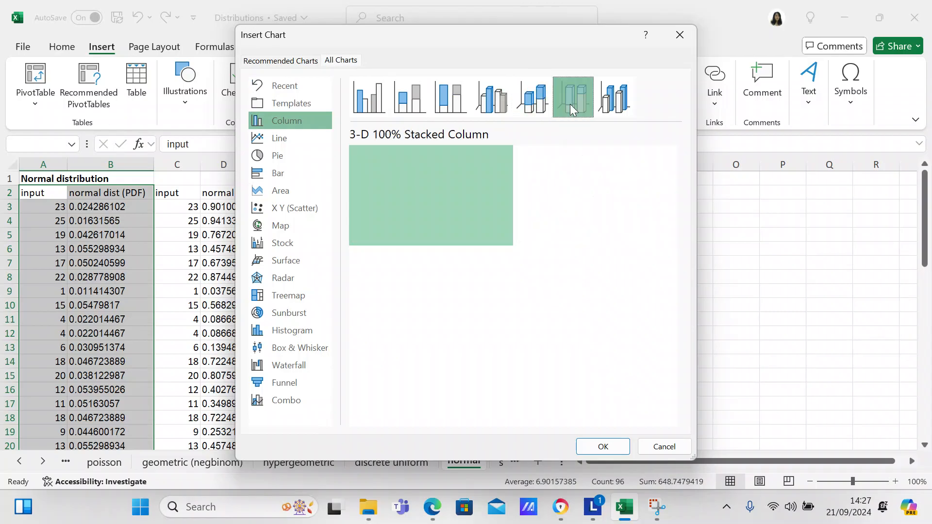
click(608, 108)
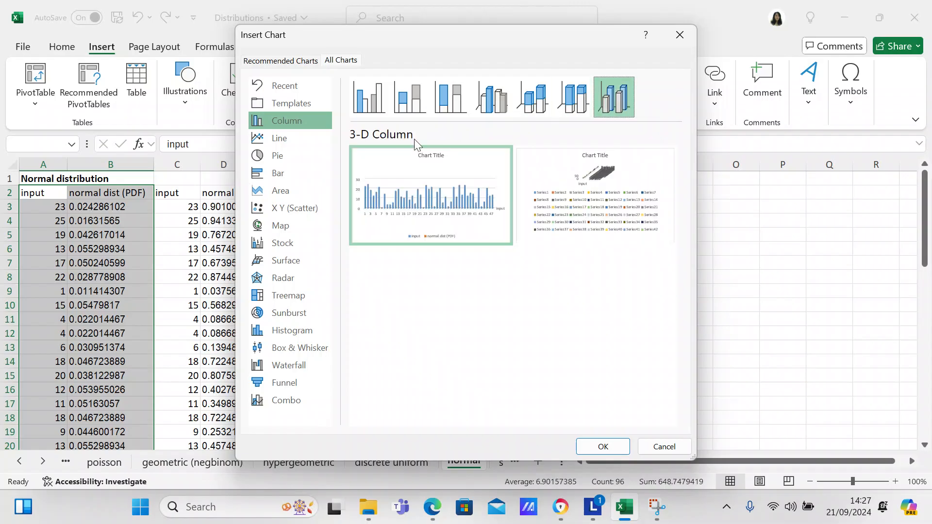
Preview the selected data as line, clustered bar and area charts.
click(296, 139)
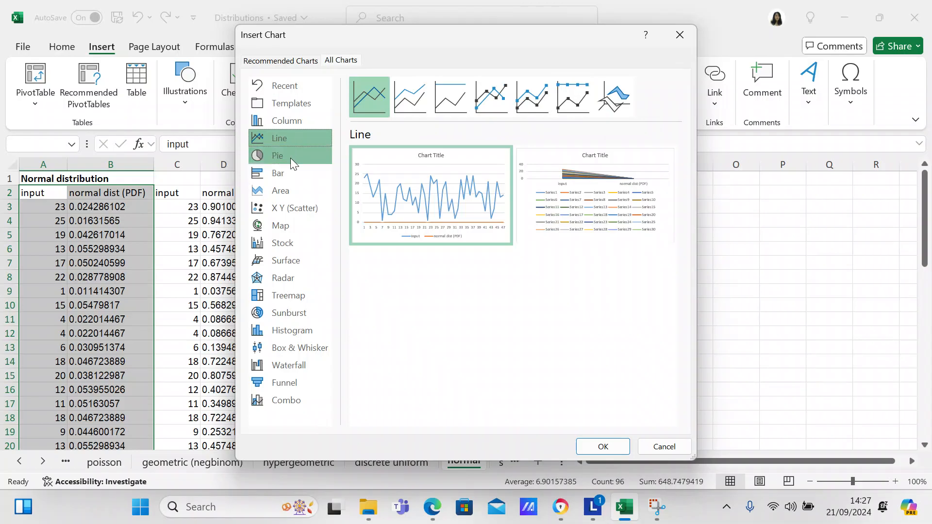
click(288, 173)
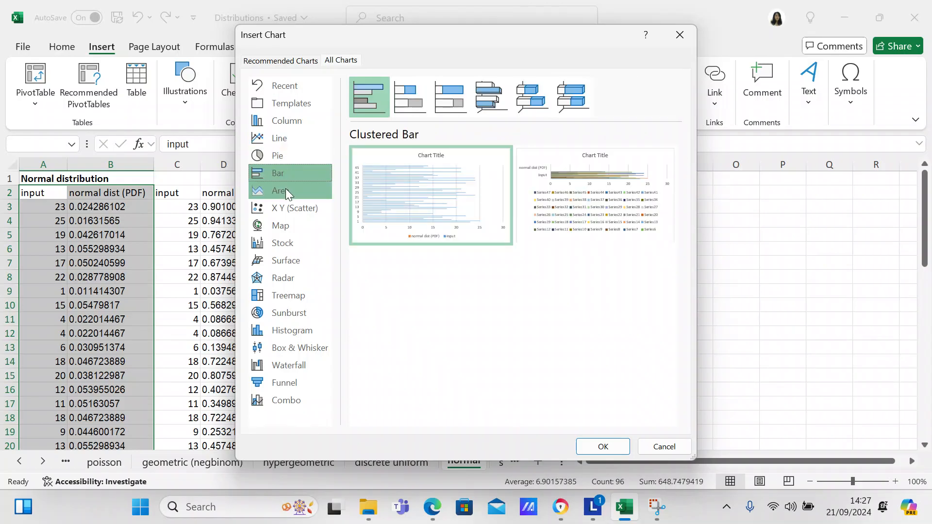
click(286, 189)
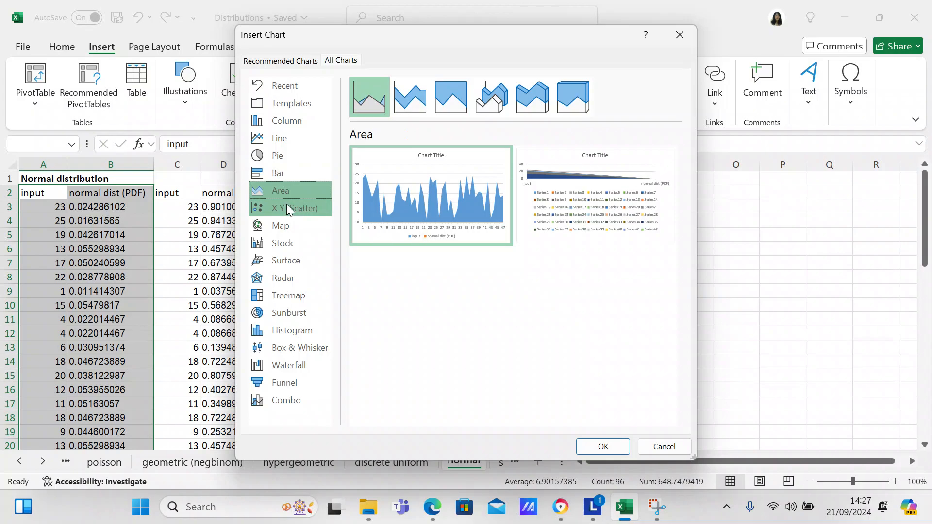
Preview the X Y (Scatter) chart variants, including the bubble, straight-line, smooth-line and plain scatter versions.
click(287, 208)
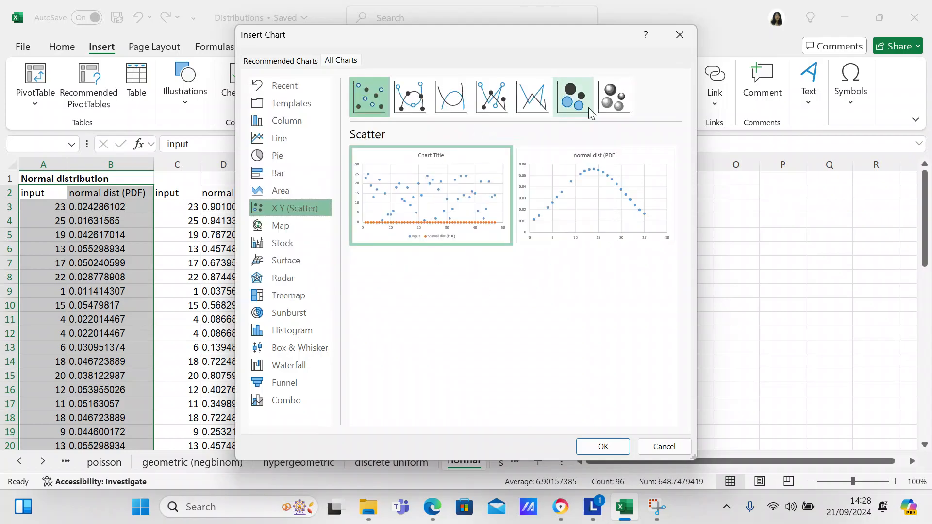
click(610, 104)
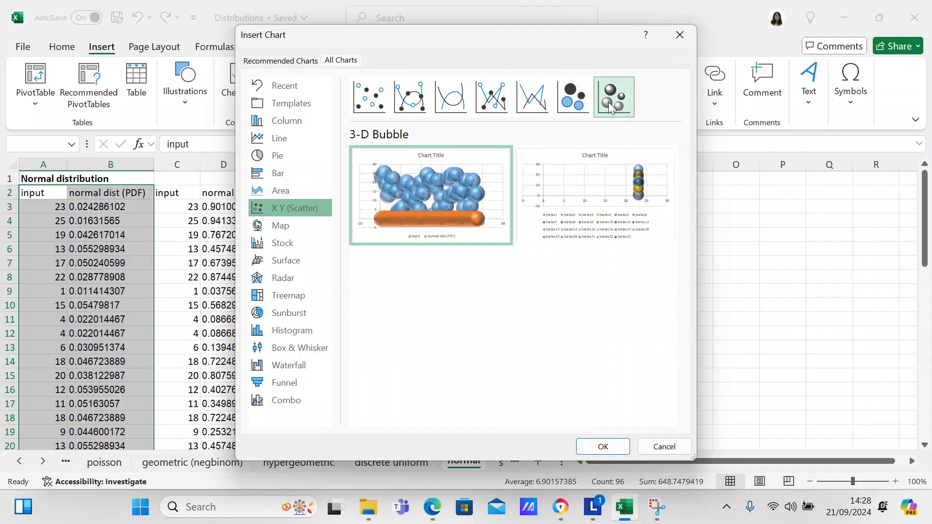
click(578, 104)
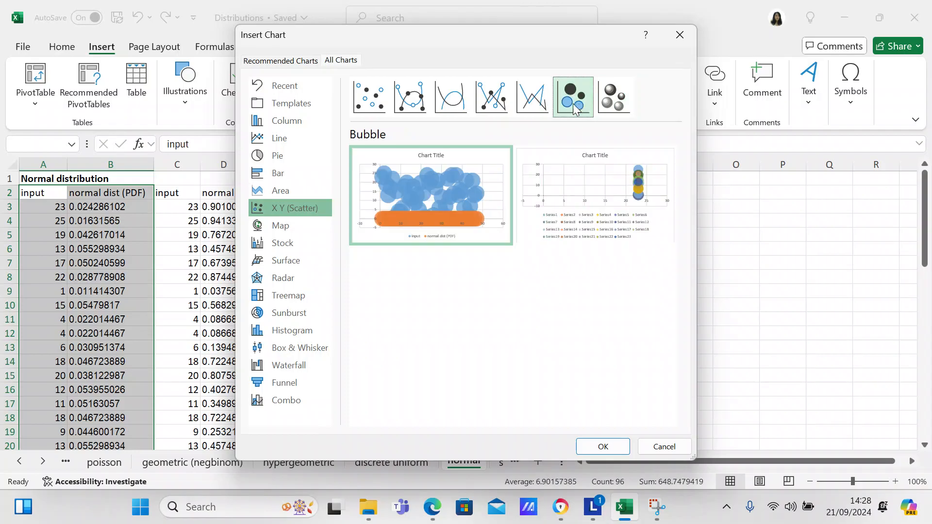
click(539, 105)
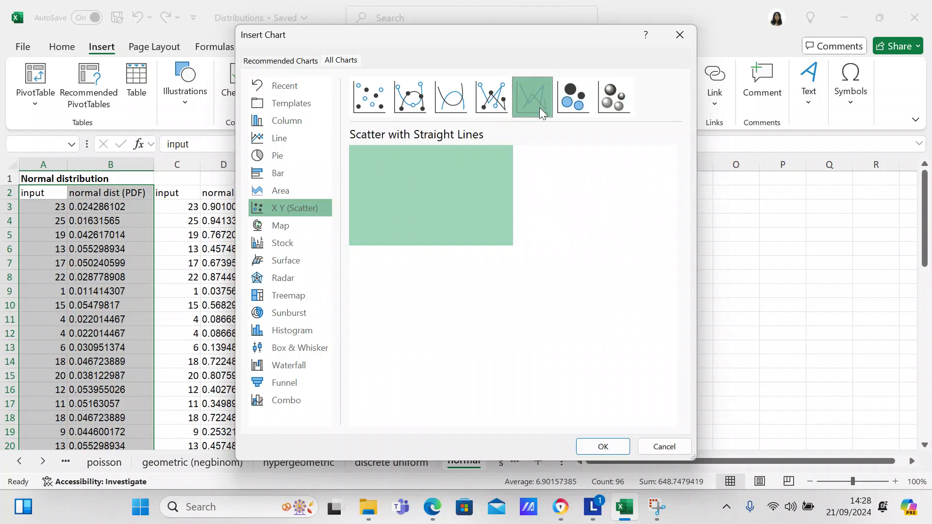
click(496, 106)
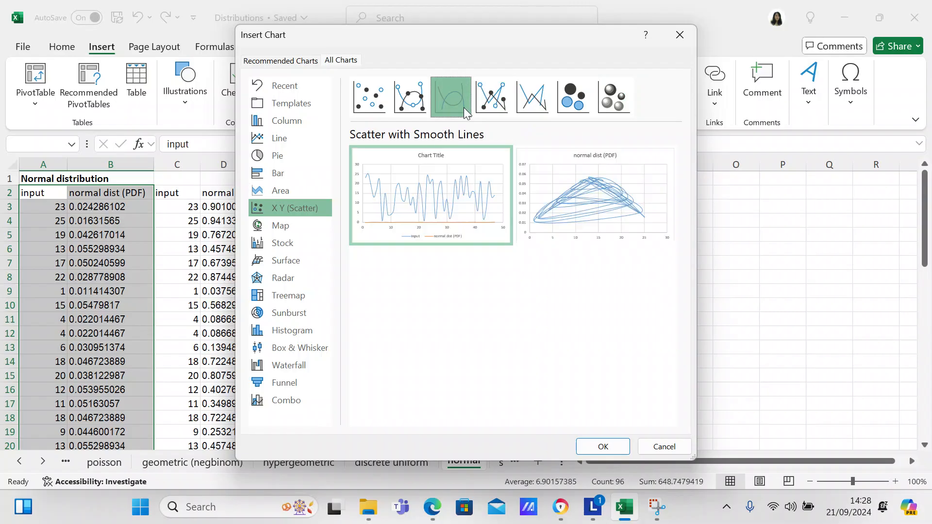
click(419, 101)
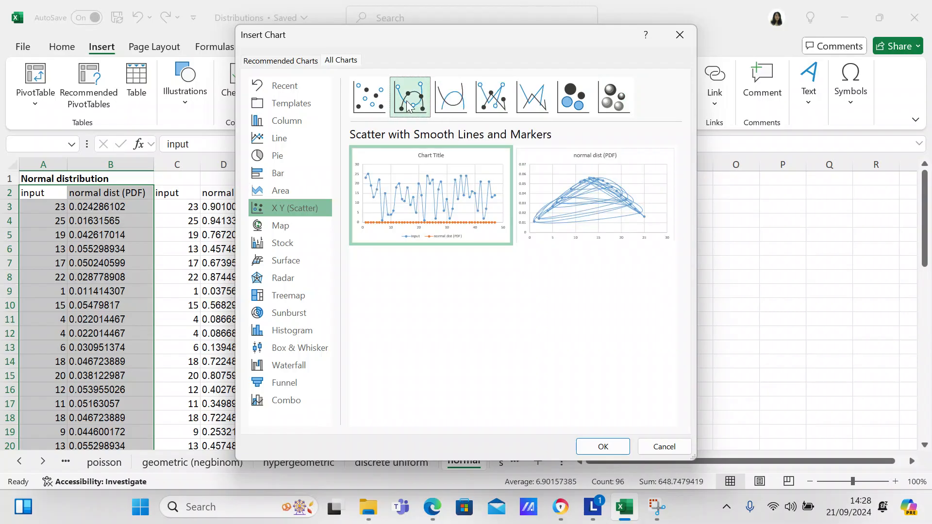
click(375, 101)
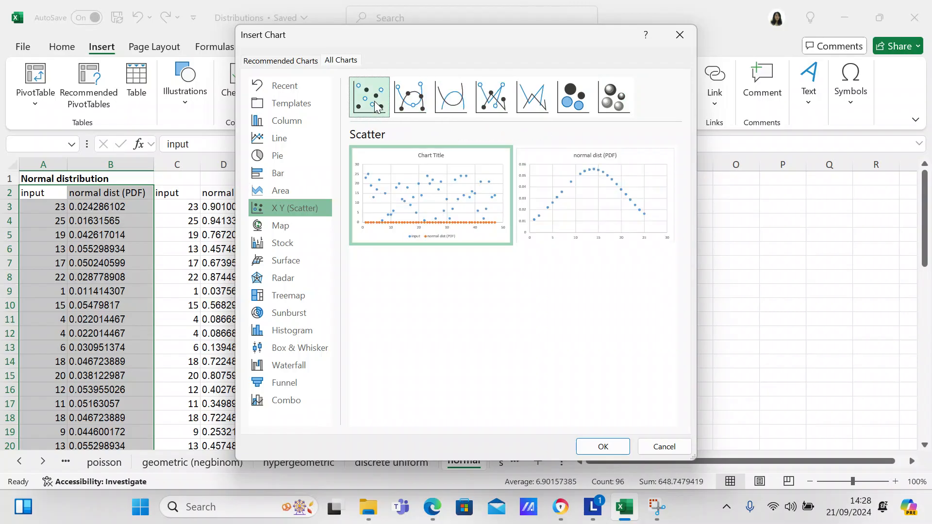
Preview the map, stock, surface, radar and sunburst chart types, including the wireframe and contour surface variants.
click(297, 229)
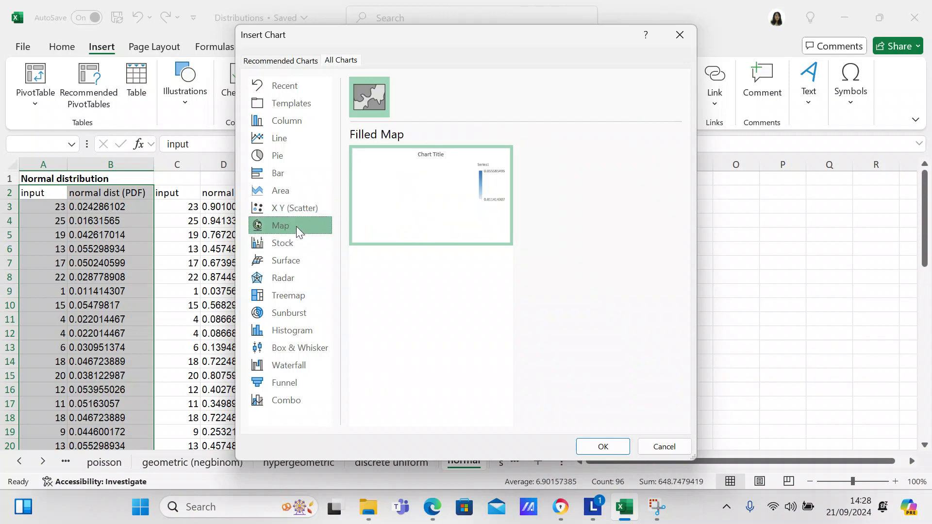
click(293, 243)
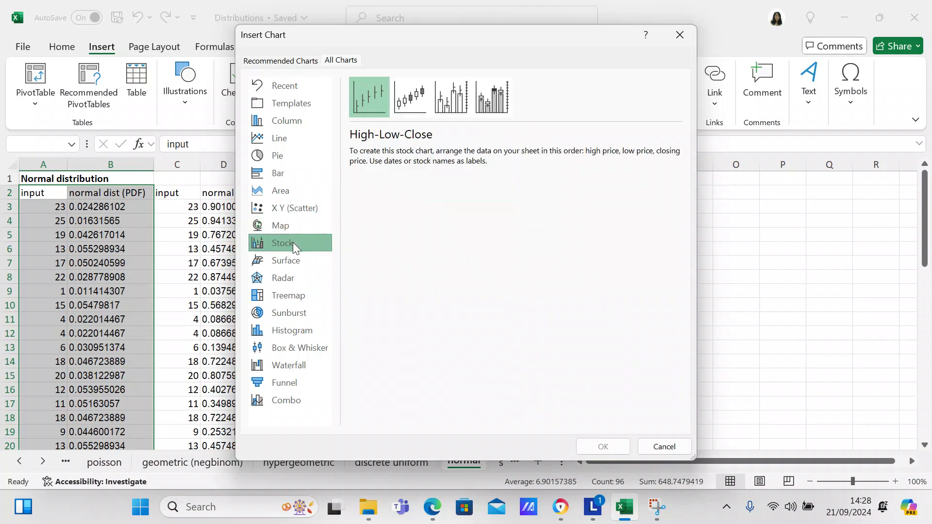
click(292, 260)
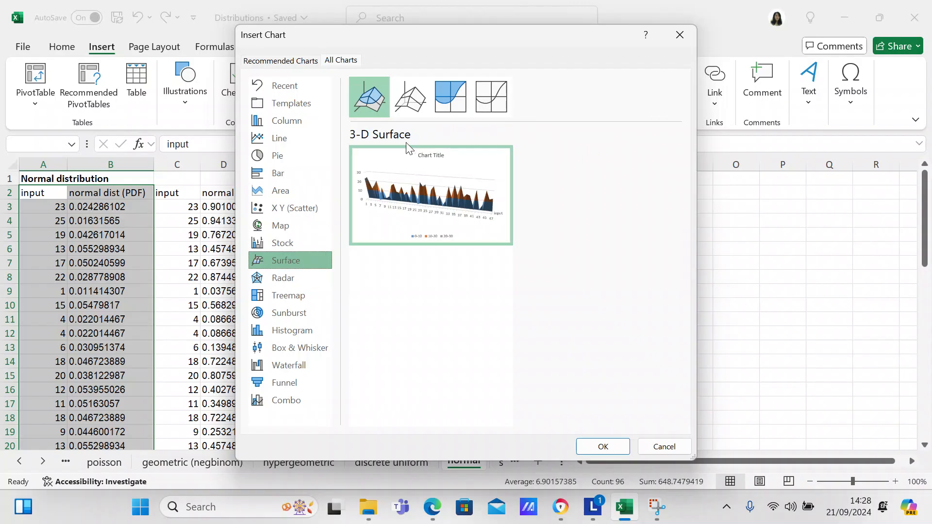
click(414, 96)
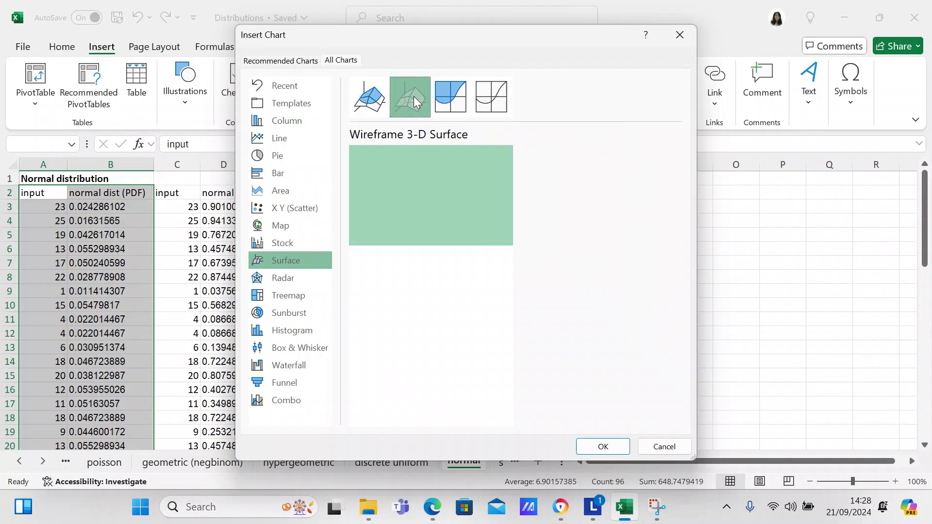
click(444, 96)
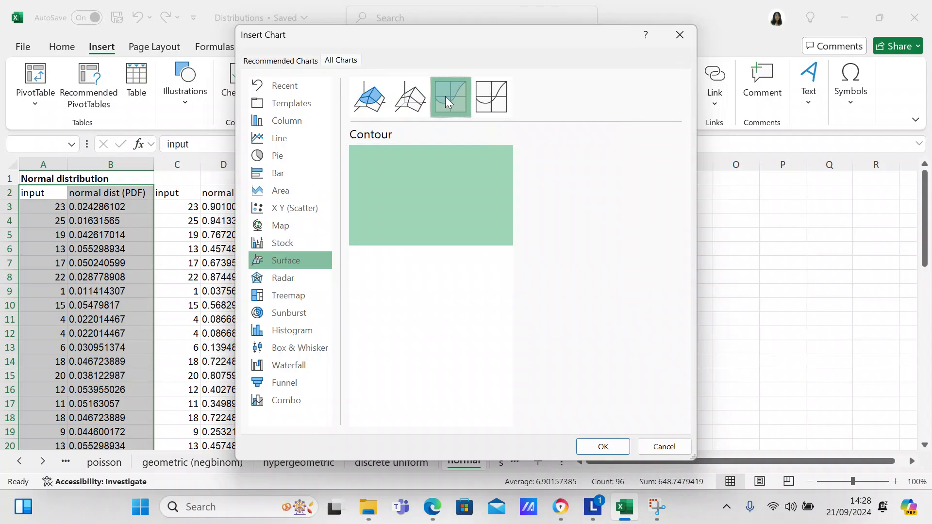
click(490, 97)
mouse_move(357, 239)
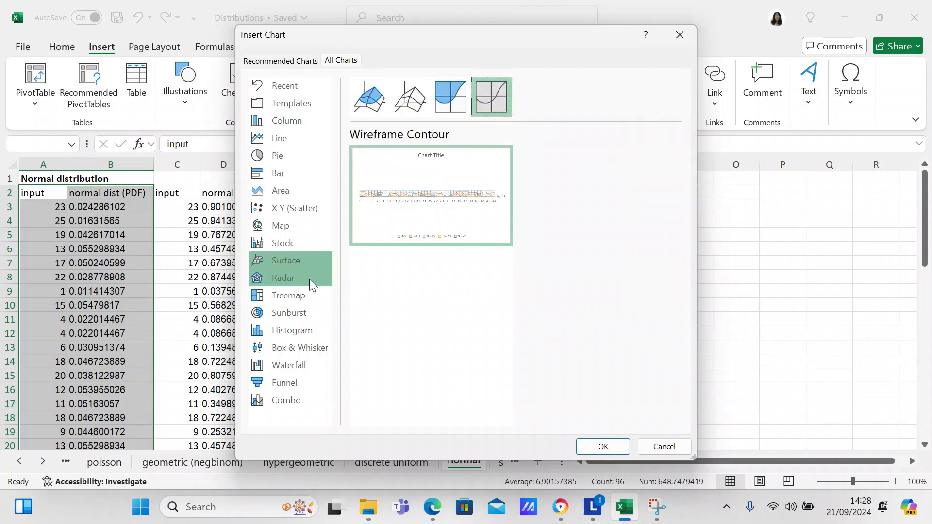
click(310, 279)
click(301, 311)
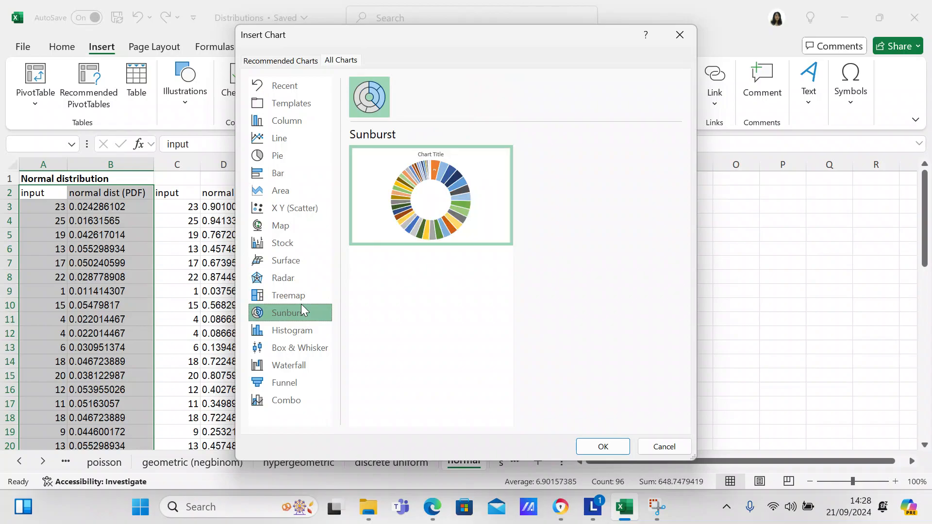
Insert a histogram chart of the selected input and PDF data.
click(304, 324)
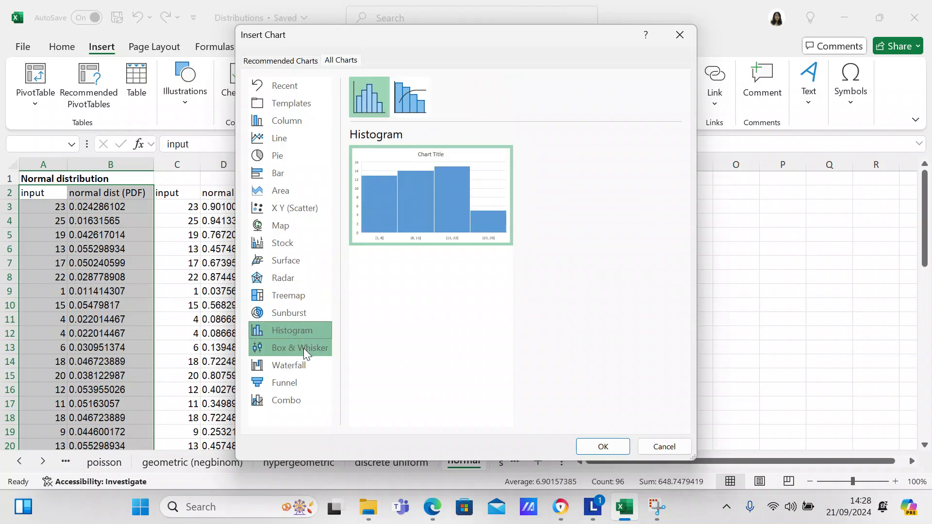
mouse_move(407, 191)
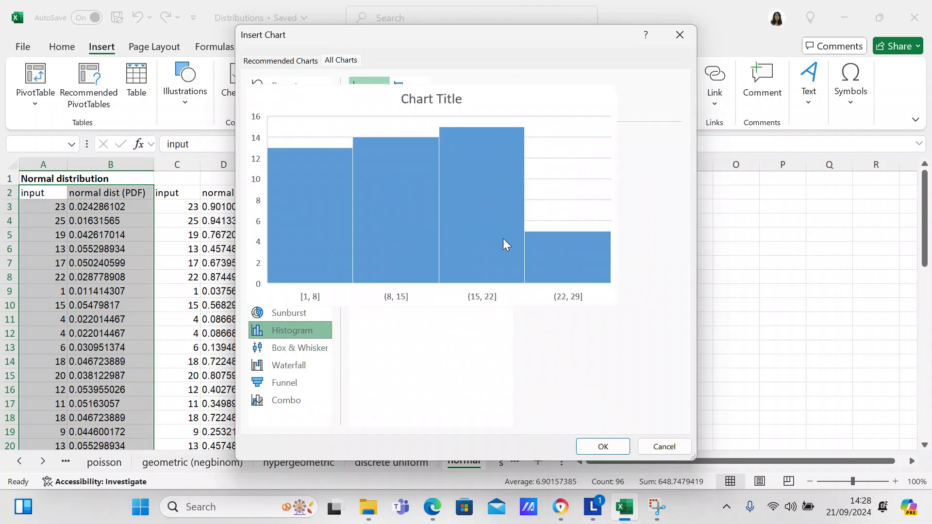
click(603, 447)
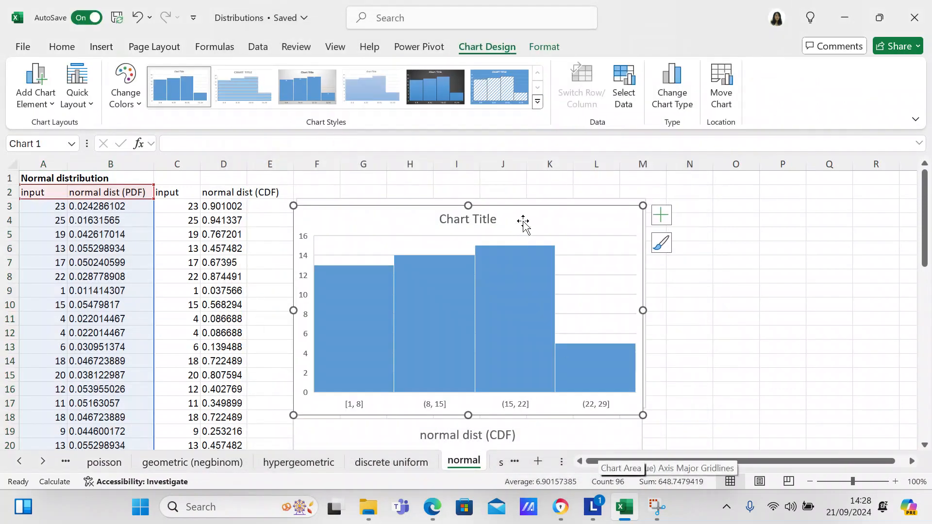
Move the histogram beside the PDF chart, over columns N to T, and open its chart title's formatting options.
mouse_move(526, 218)
mouse_down()
mouse_move(745, 192)
mouse_move(883, 210)
mouse_up()
double_click(853, 206)
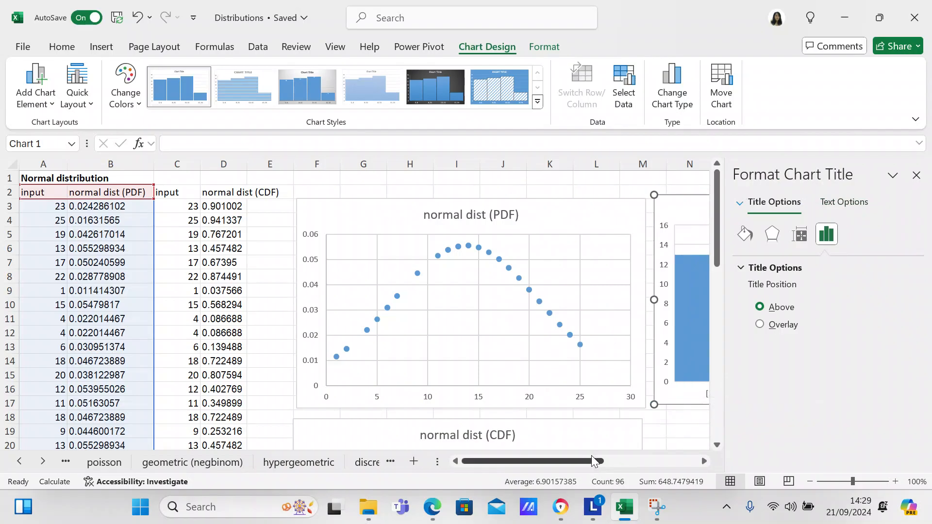
drag(593, 461, 687, 461)
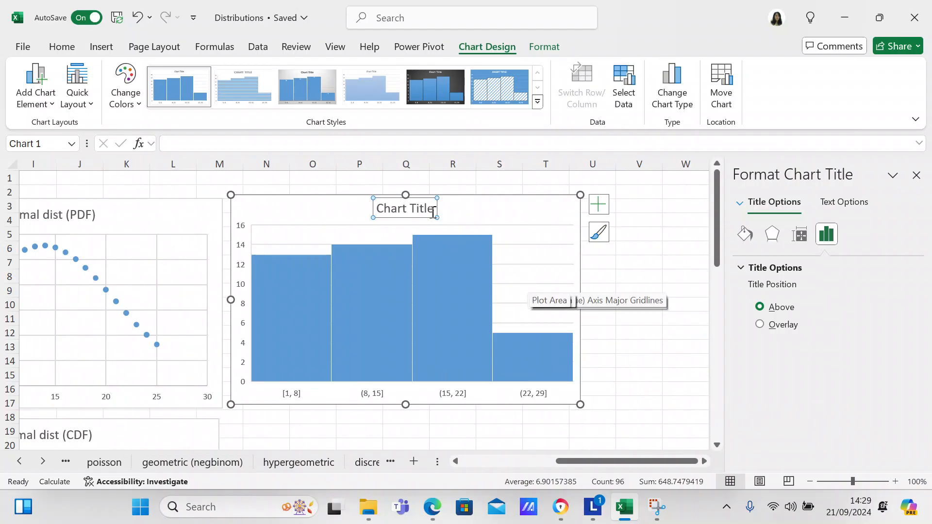
Replace the histogram's placeholder title with "Normal Histogram".
click(433, 212)
key(BackSpace)
key(BackSpace)
key(BackSpace)
key(BackSpace)
key(BackSpace)
key(BackSpace)
key(BackSpace)
key(BackSpace)
key(BackSpace)
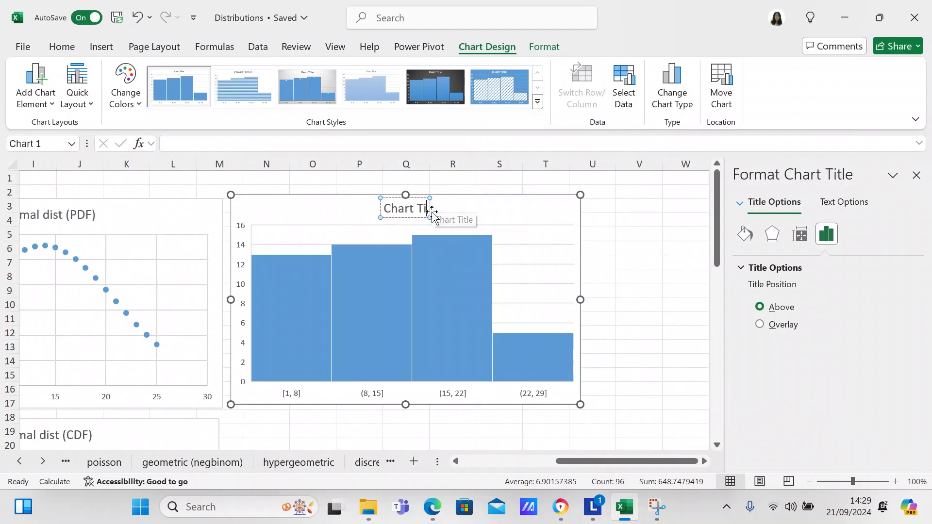
key(BackSpace)
key(BackSpace)
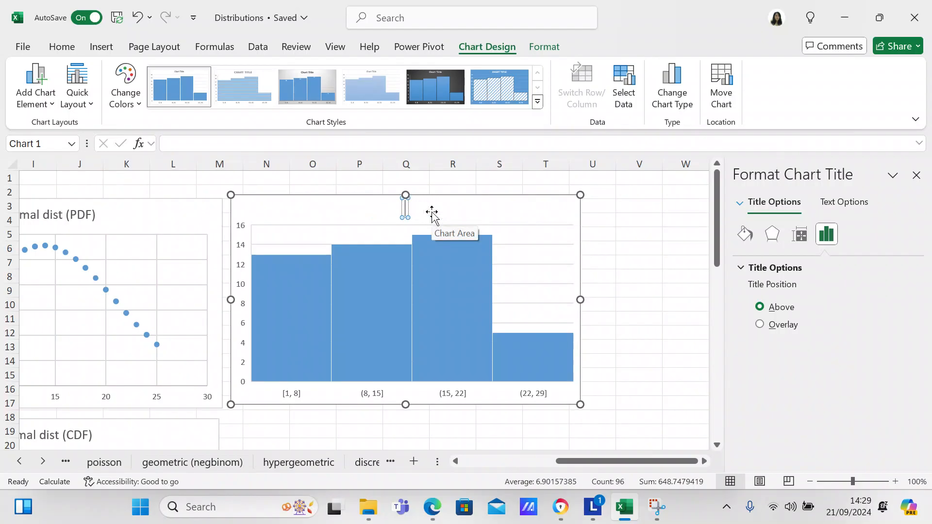
text(Norm)
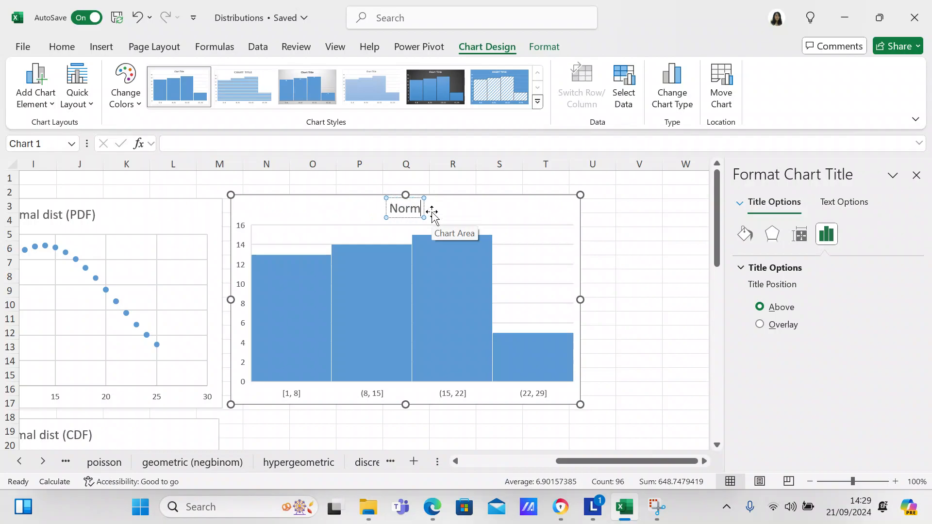
text(al Hist)
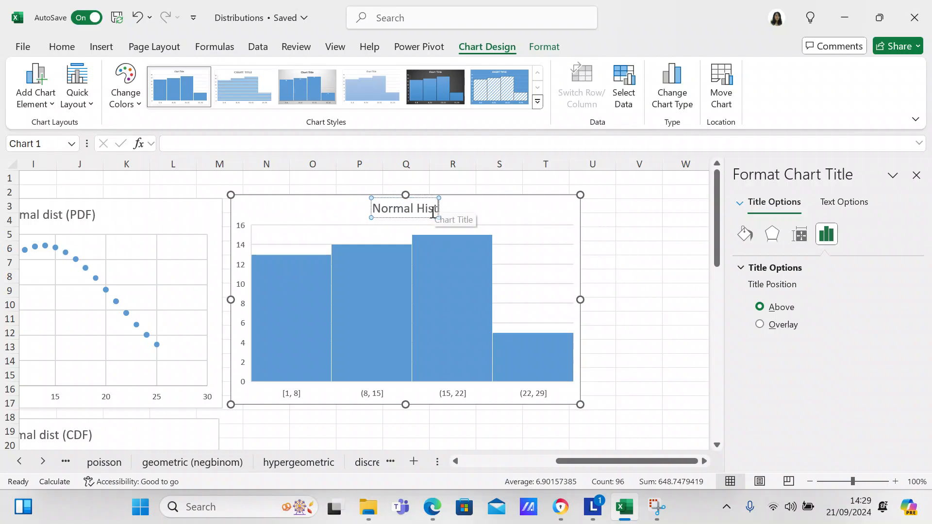
text(ogra)
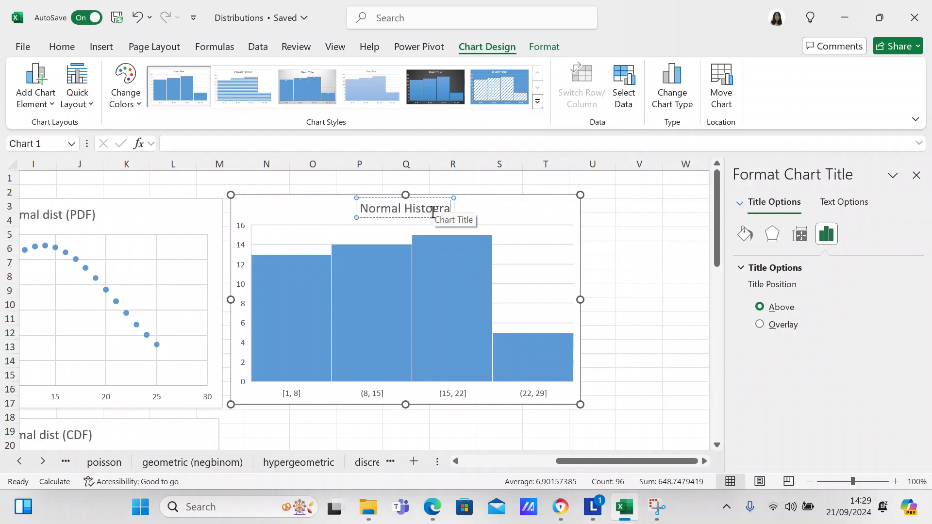
text(m)
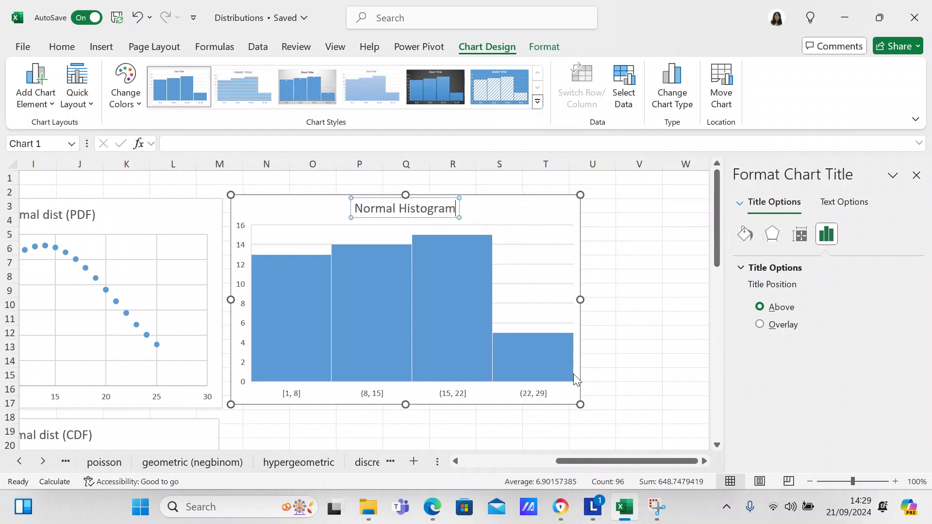
click(522, 366)
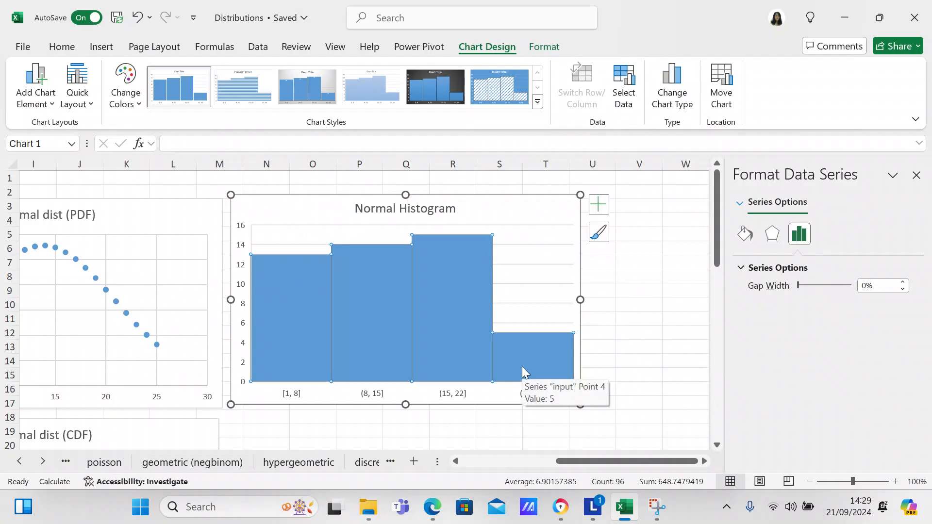
click(523, 366)
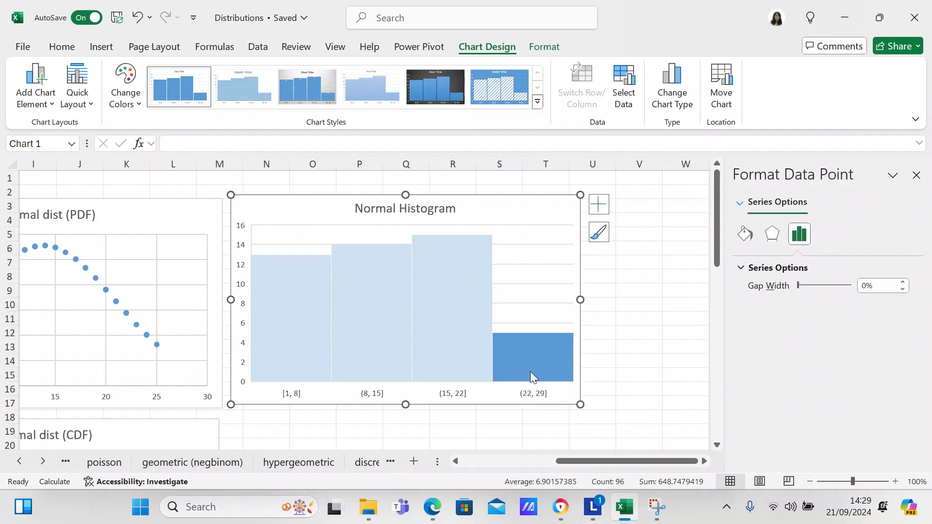
right_click(530, 371)
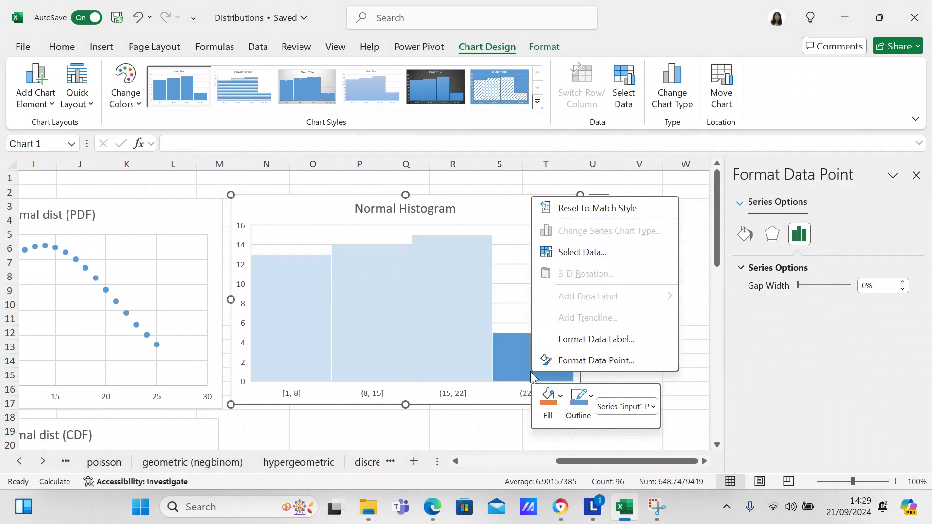
click(567, 362)
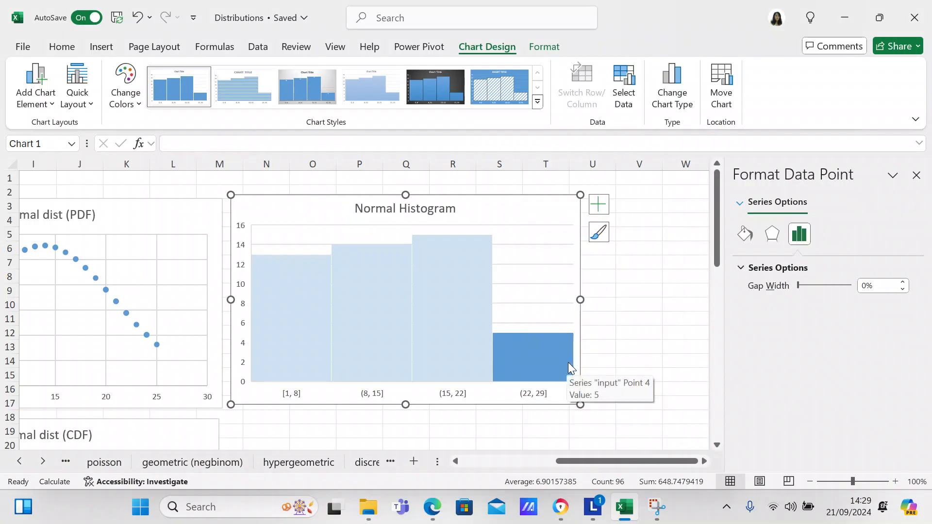
click(742, 206)
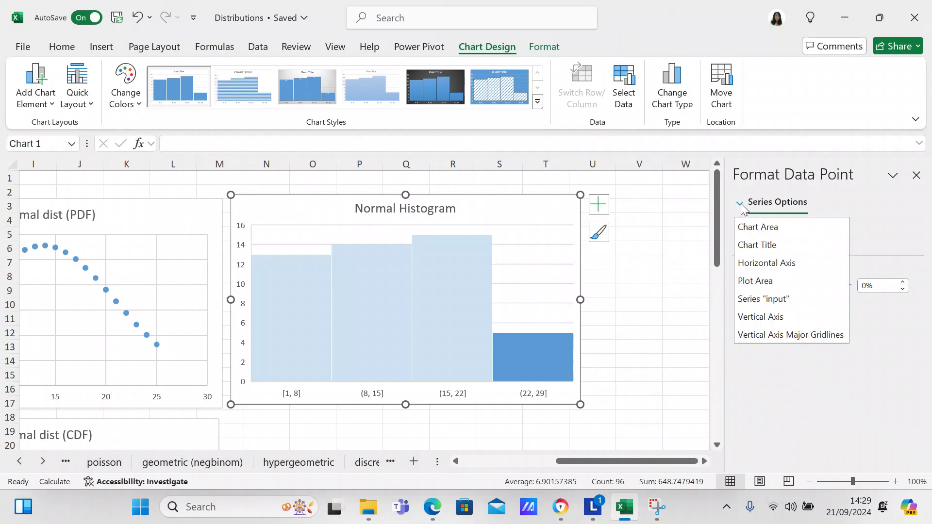
click(638, 248)
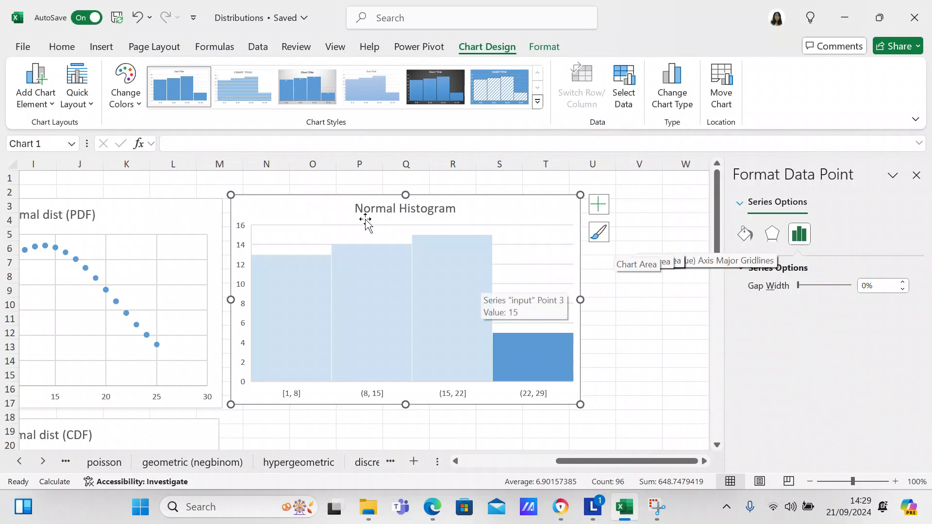
click(602, 332)
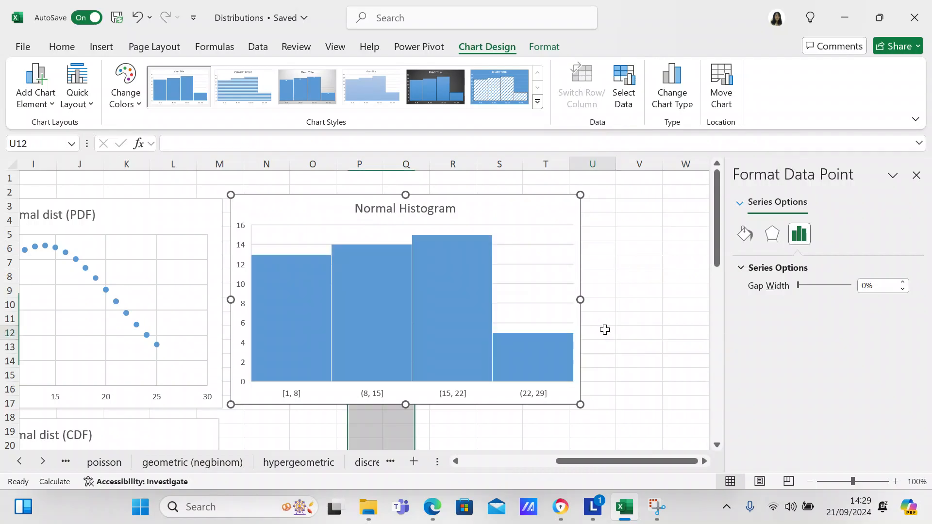
Open the histogram's horizontal axis formatting options and define the bins by number of bins.
right_click(532, 361)
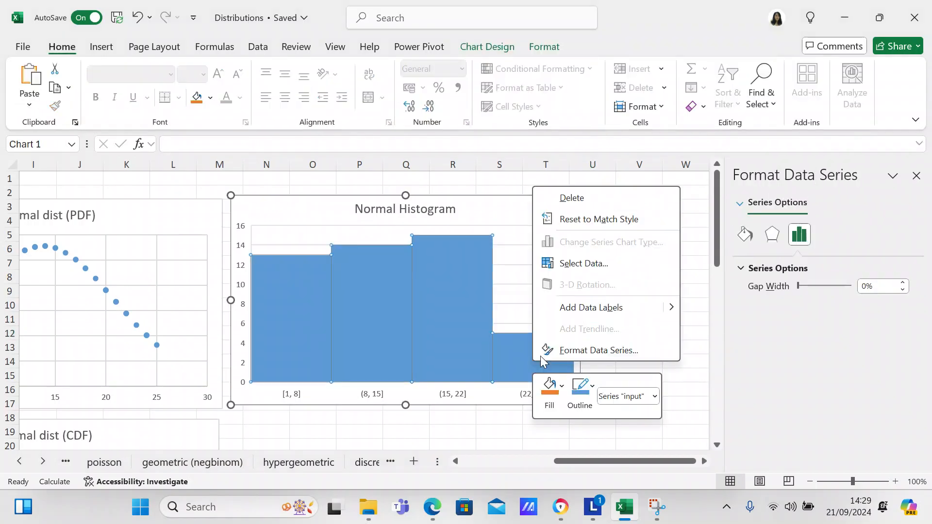
click(573, 352)
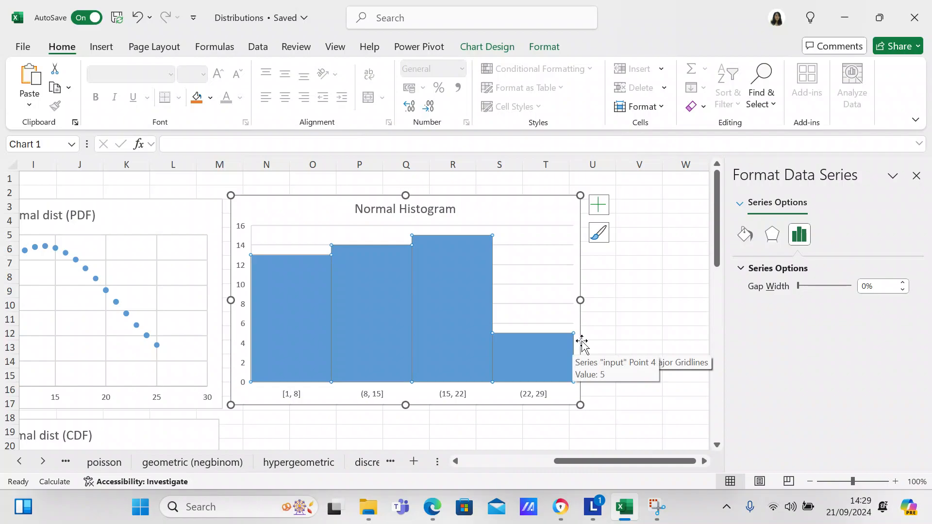
click(739, 205)
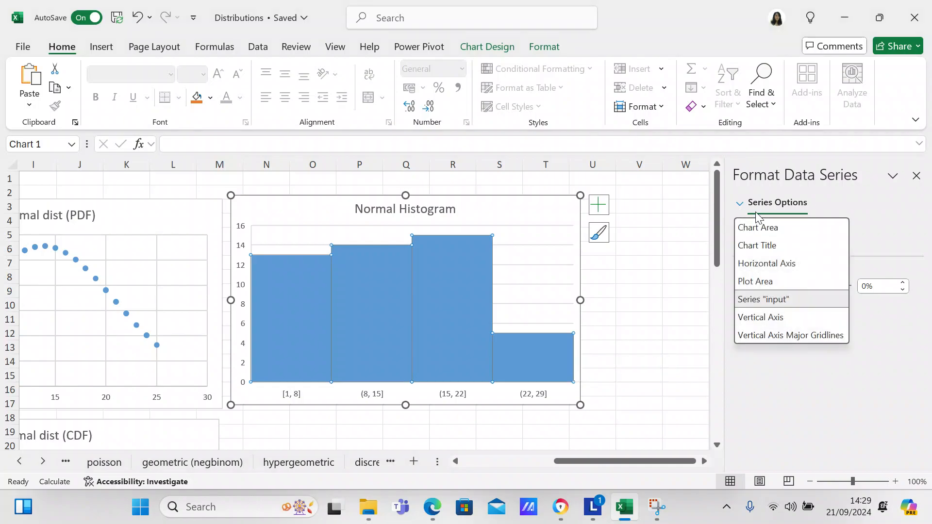
click(778, 265)
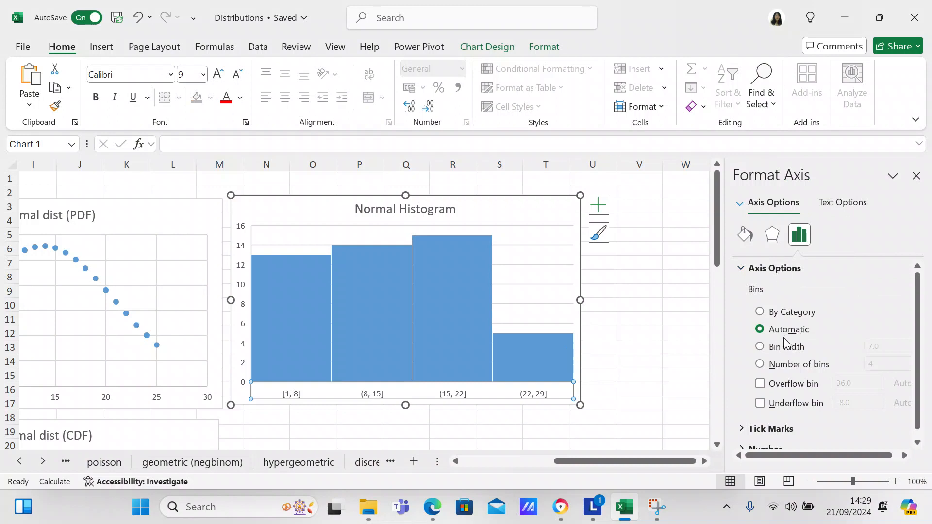
click(760, 347)
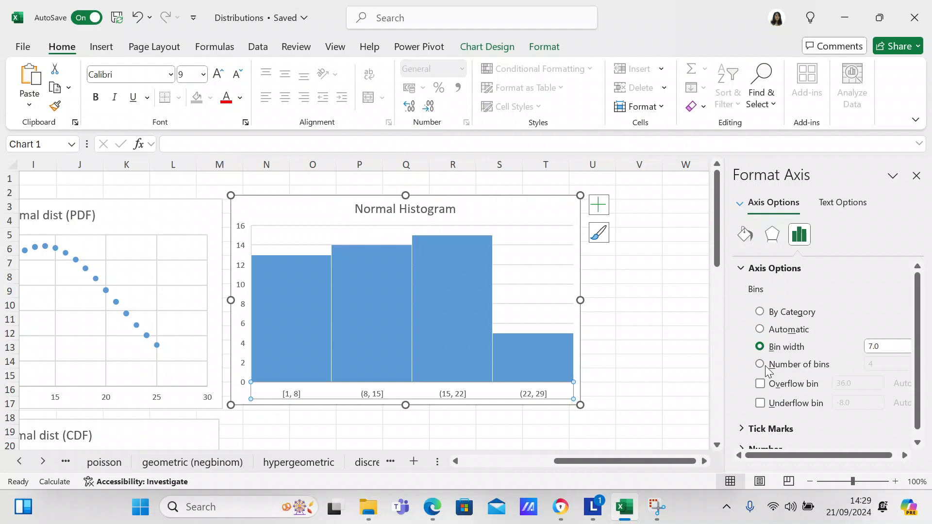
click(760, 364)
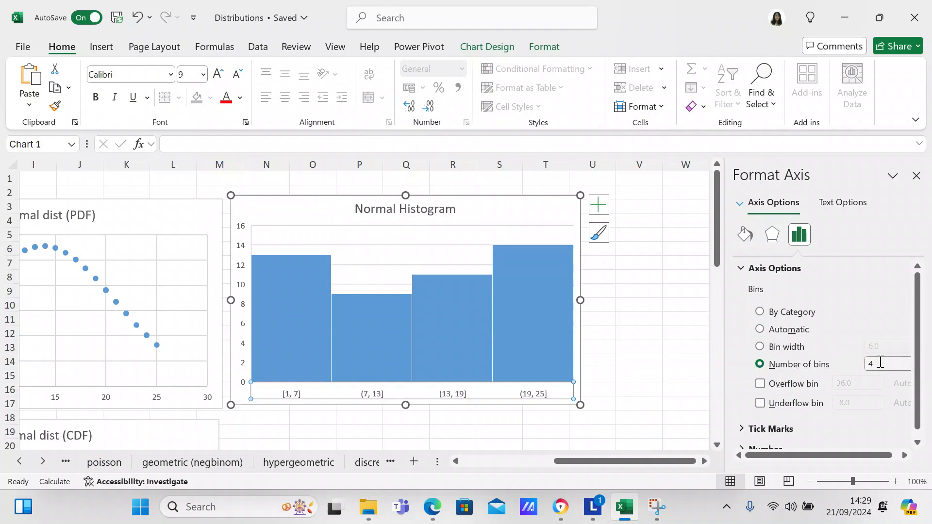
Set the histogram's number of bins to 25.
click(881, 363)
text(25)
key(Return)
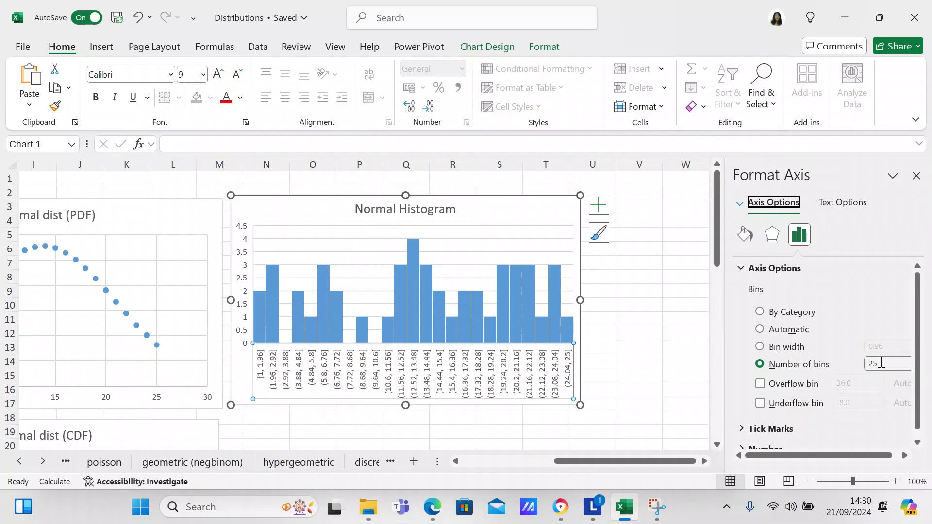
Set the histogram's number of bins to 10 and close the formatting pane.
click(884, 365)
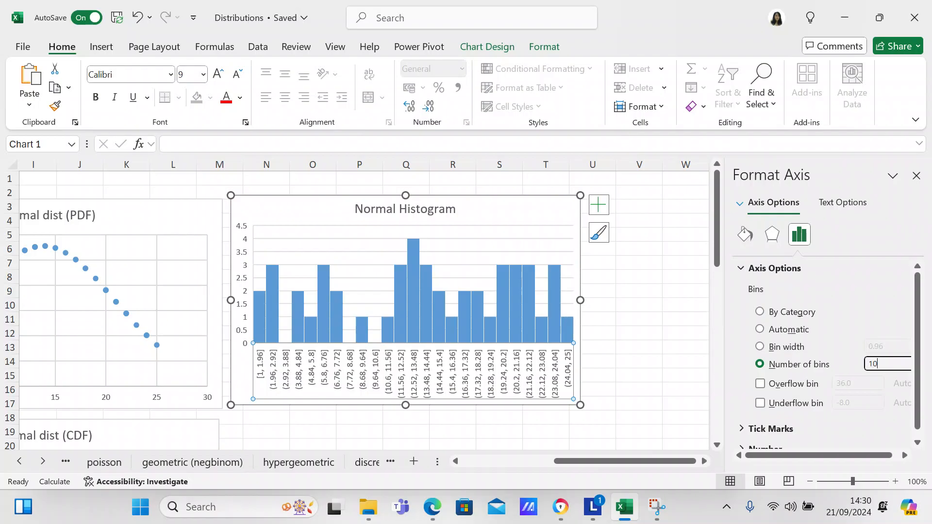
key(BackSpace)
key(BackSpace)
key(Return)
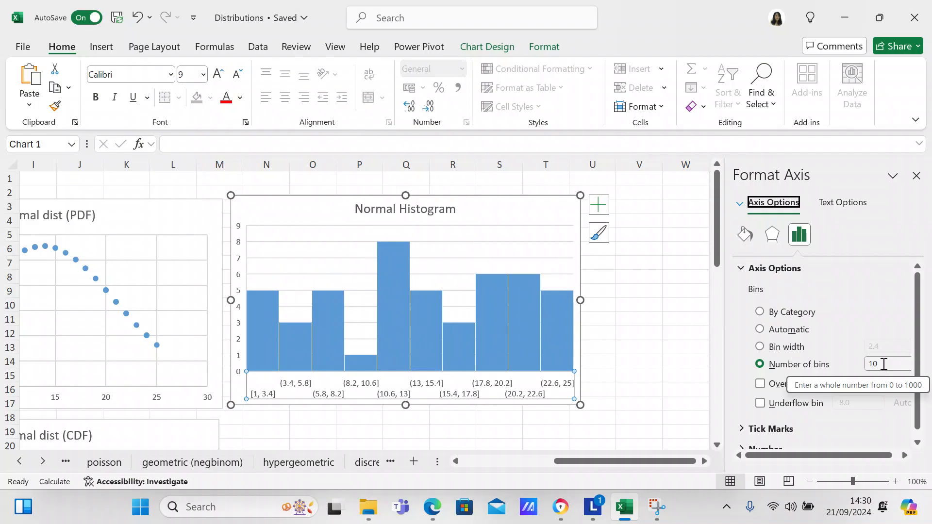
click(651, 359)
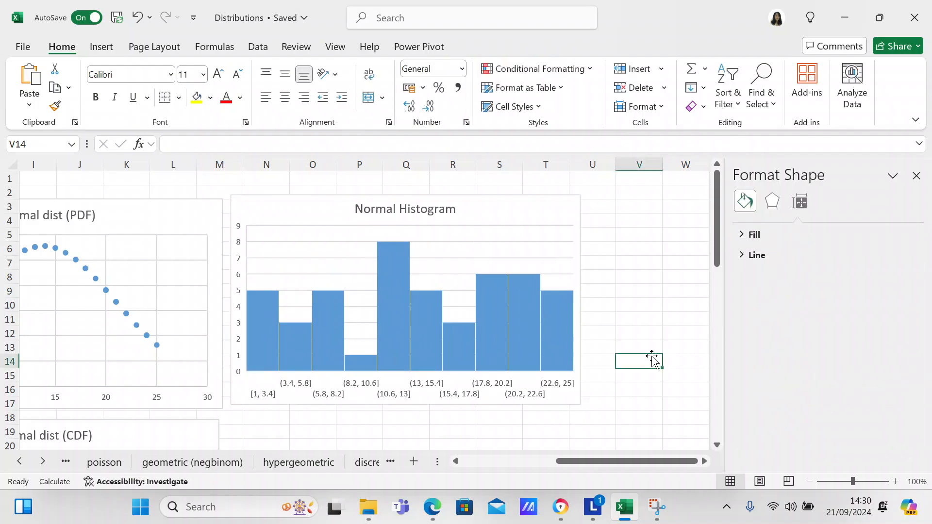
click(917, 176)
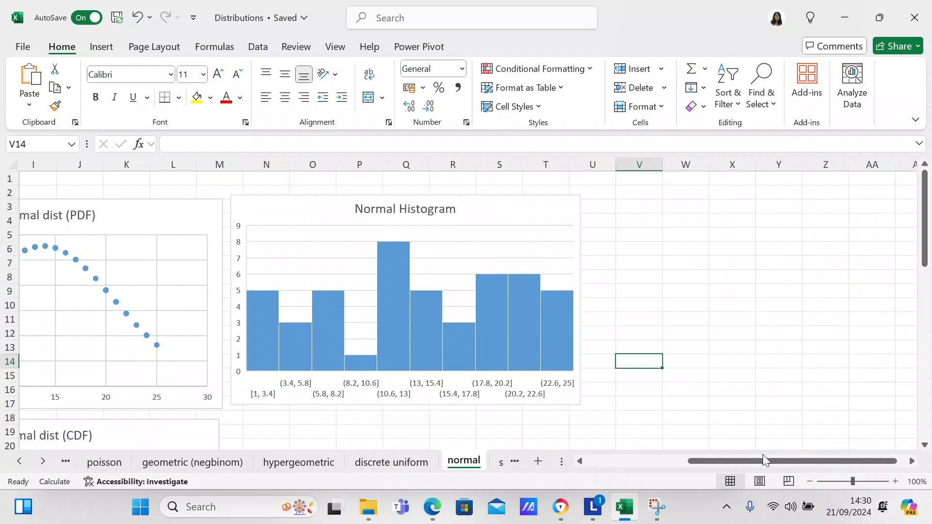
Select the input and normal dist (PDF) data with their headers, cells A2 to B49.
drag(762, 456, 601, 469)
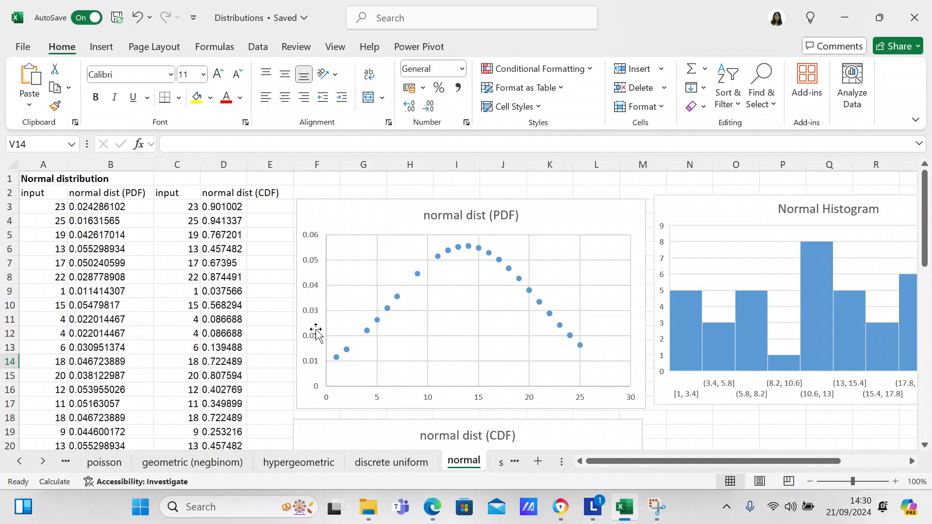
click(47, 195)
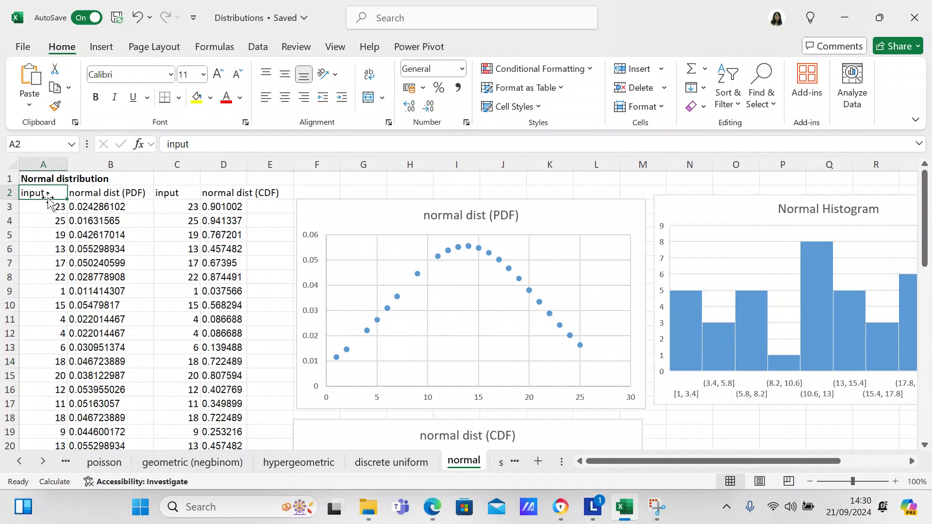
key(shift+Right)
key(shift+Down)
key(shift+Down)
key(shift+Down)
key(shift+Down)
key(shift+Down)
key(shift+Down)
key(shift+Down)
key(shift+Down)
key(shift+Down)
key(shift+Down)
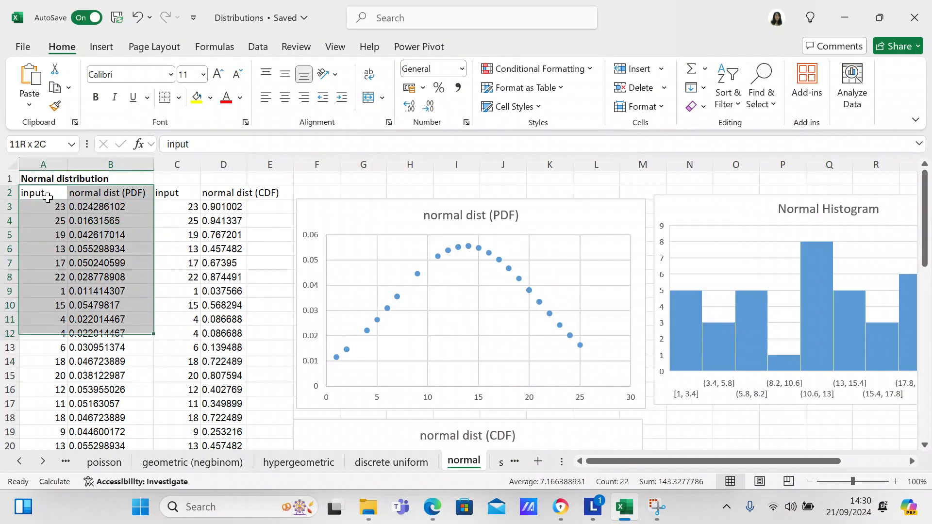
key(shift+Down)
key(shift+Down)
key(shift+Down)
key(shift+Down)
key(shift+Down)
key(shift+Down)
key(shift+Down)
key(shift+Down)
key(shift+Down)
key(shift+Down)
key(shift+Down)
key(shift+Down)
key(shift+Down)
key(shift+Down)
key(shift+Down)
key(shift+Down)
key(shift+Down)
key(shift+Down)
key(shift+Down)
key(shift+Down)
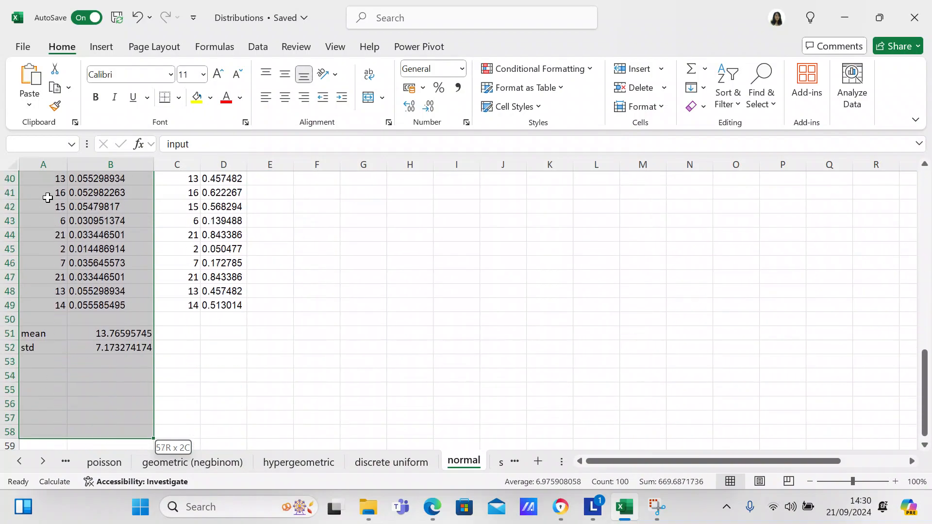
key(shift+Down)
key(shift+Down)
key(shift+Down)
key(shift+Down)
key(shift+Up)
key(shift+Up)
key(shift+Up)
key(shift+Up)
key(shift+Up)
key(shift+Up)
key(shift+Up)
key(shift+Up)
key(shift+Up)
key(shift+Up)
key(shift+Up)
key(shift+Up)
key(shift+Up)
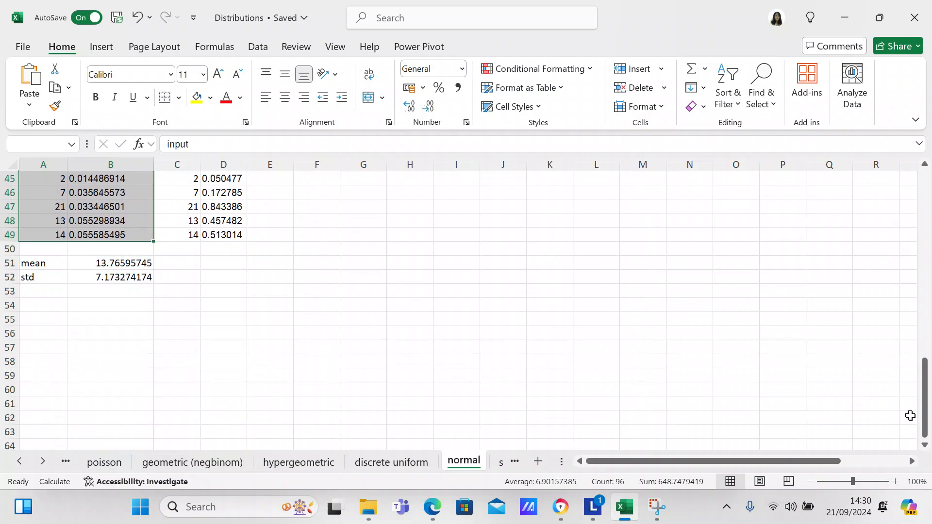
drag(925, 429, 925, 252)
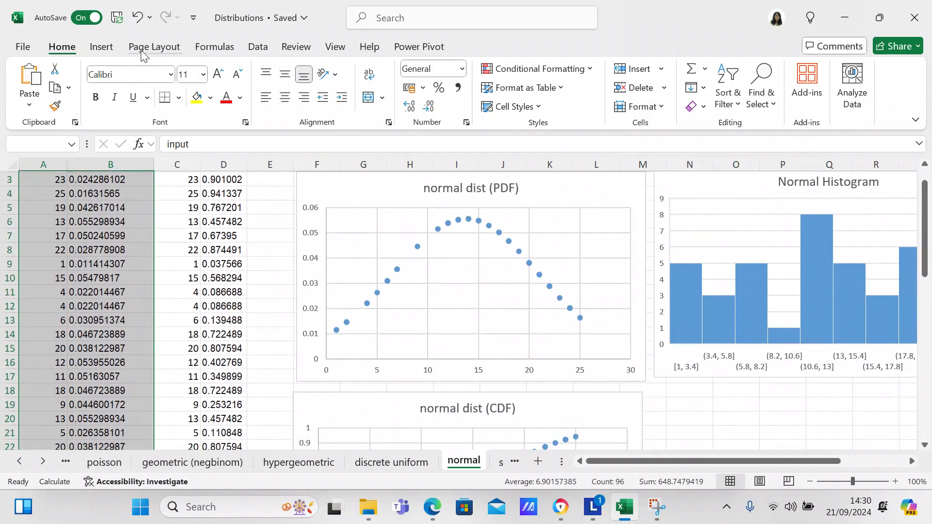
Preview the combo, funnel, waterfall, box and whisker, and histogram charts for the selected normal dist (PDF) data.
click(101, 47)
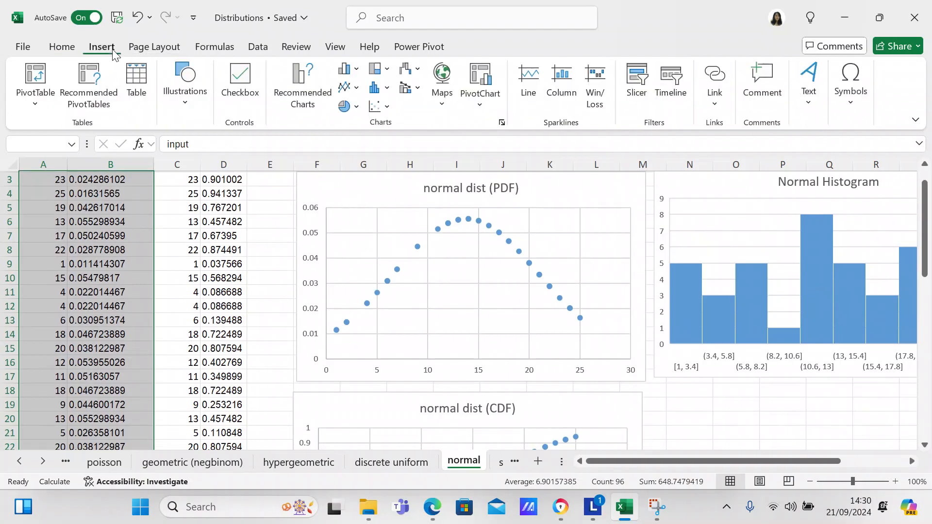
click(305, 92)
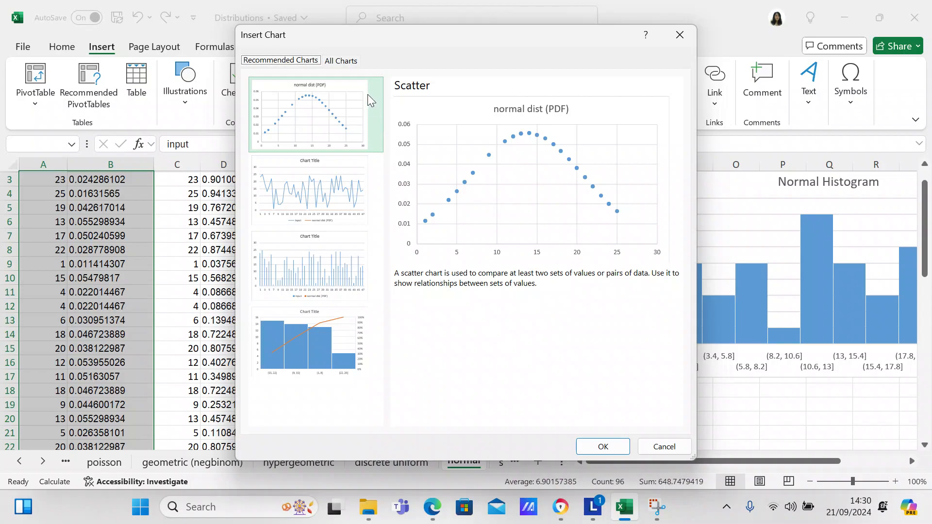
click(343, 62)
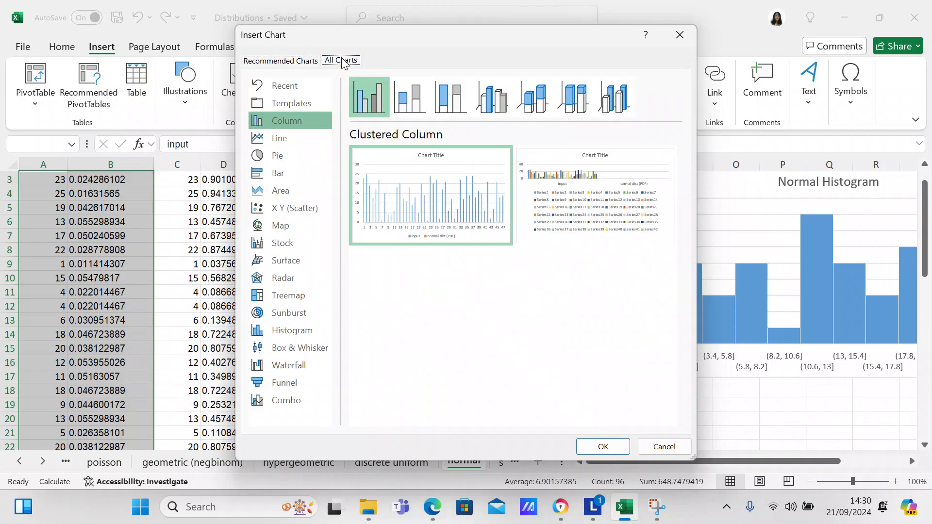
click(285, 397)
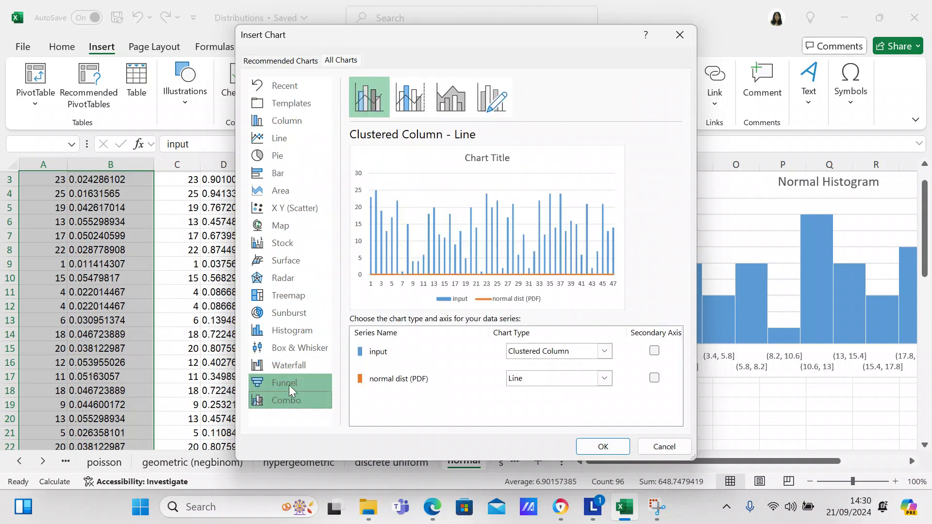
click(289, 383)
click(288, 369)
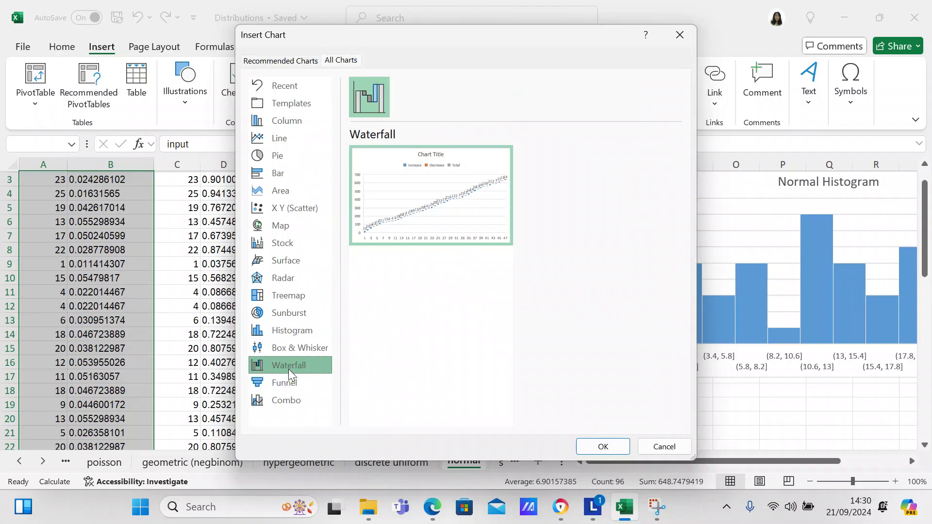
click(286, 352)
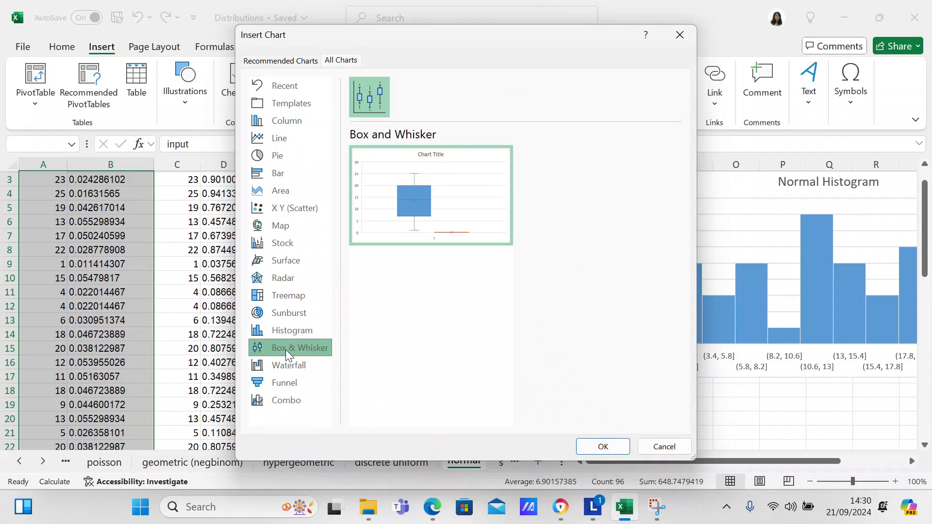
click(284, 331)
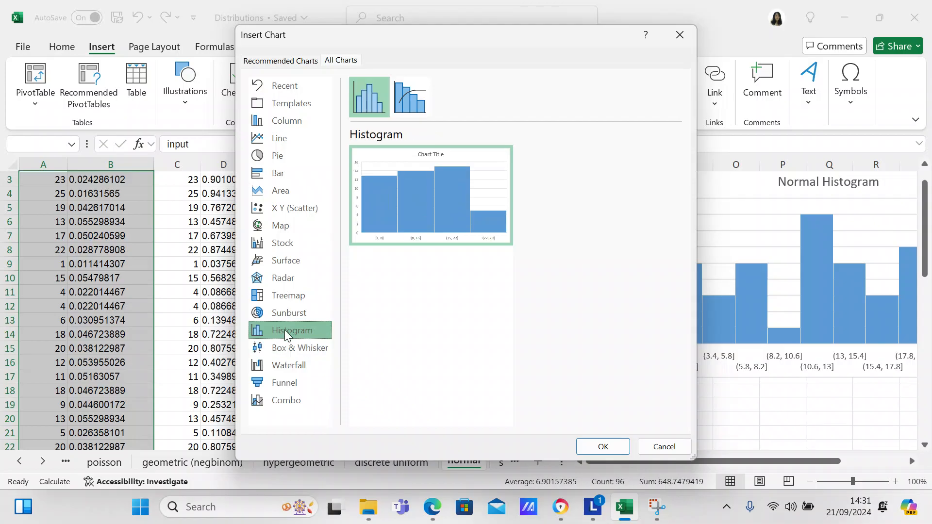
Preview the sunburst, treemap, radar, surface, stock and scatter charts for the PDF data, then leave without inserting a chart.
click(287, 313)
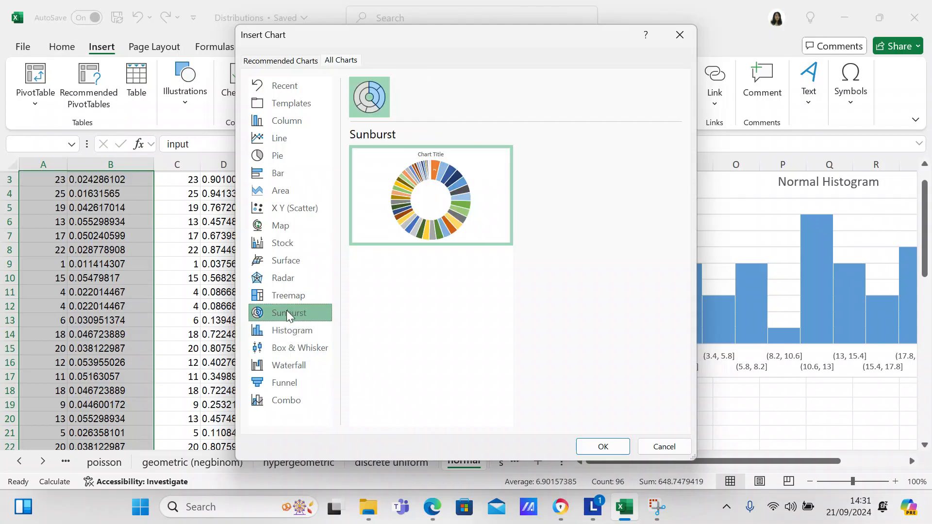
click(287, 296)
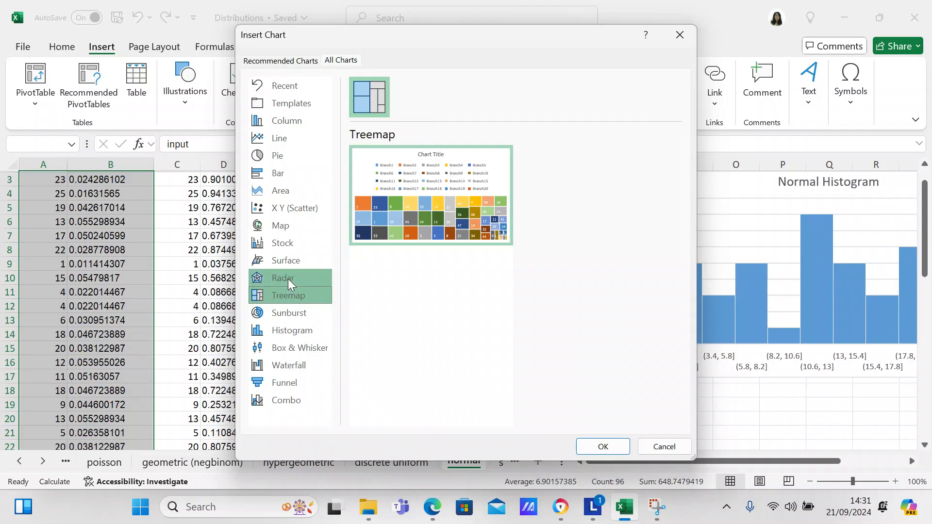
click(288, 279)
click(287, 257)
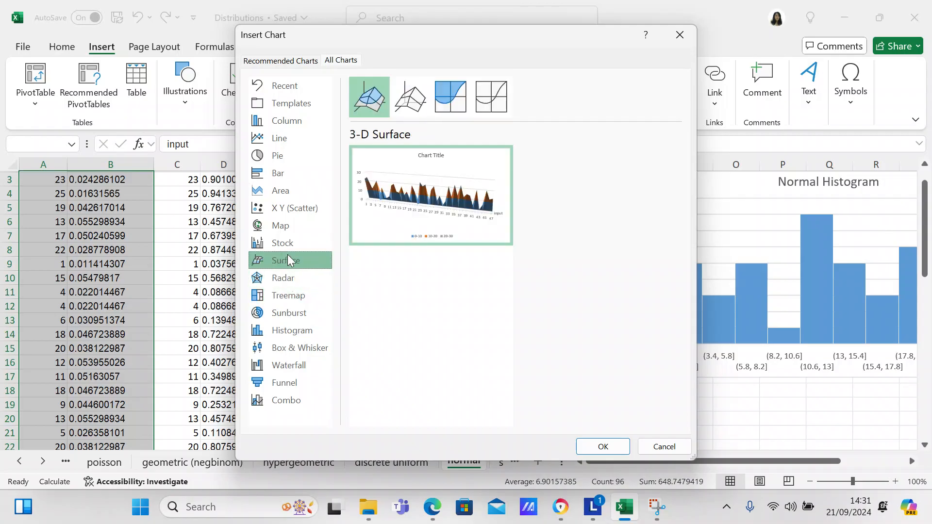
click(287, 241)
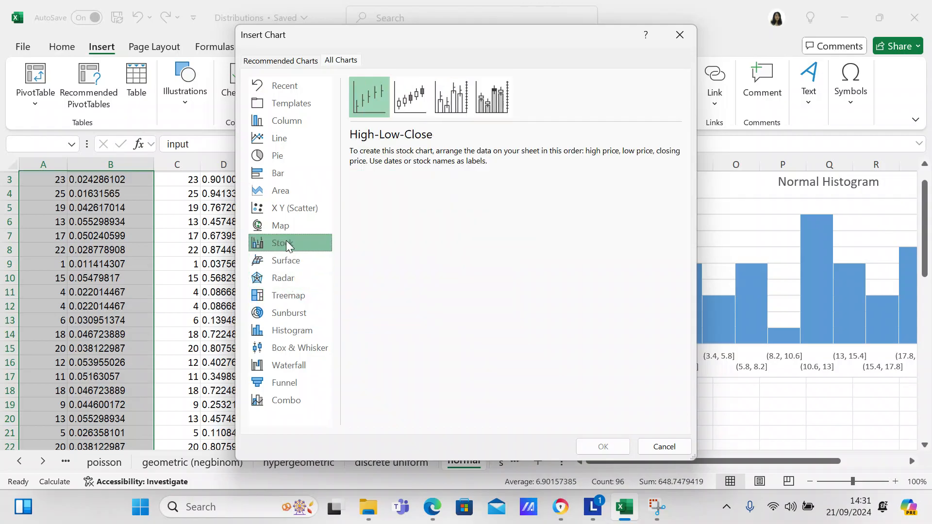
click(286, 212)
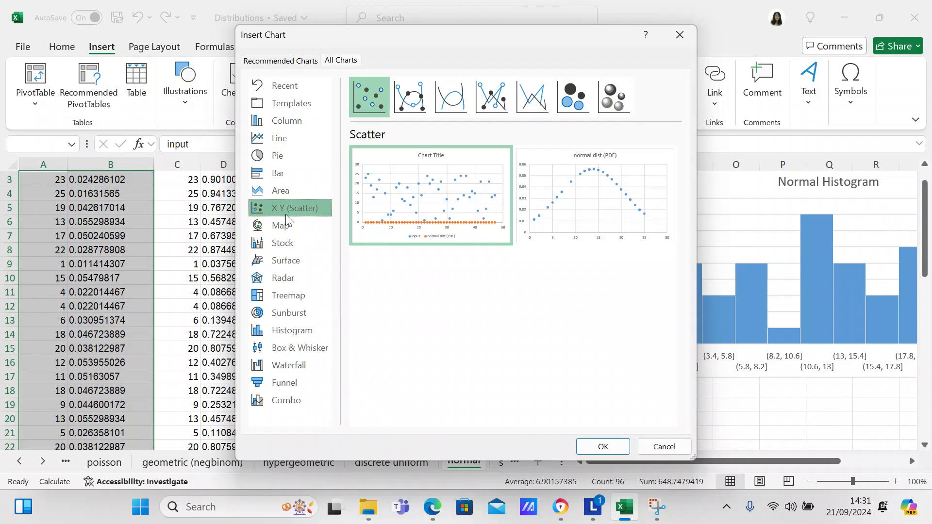
mouse_move(543, 229)
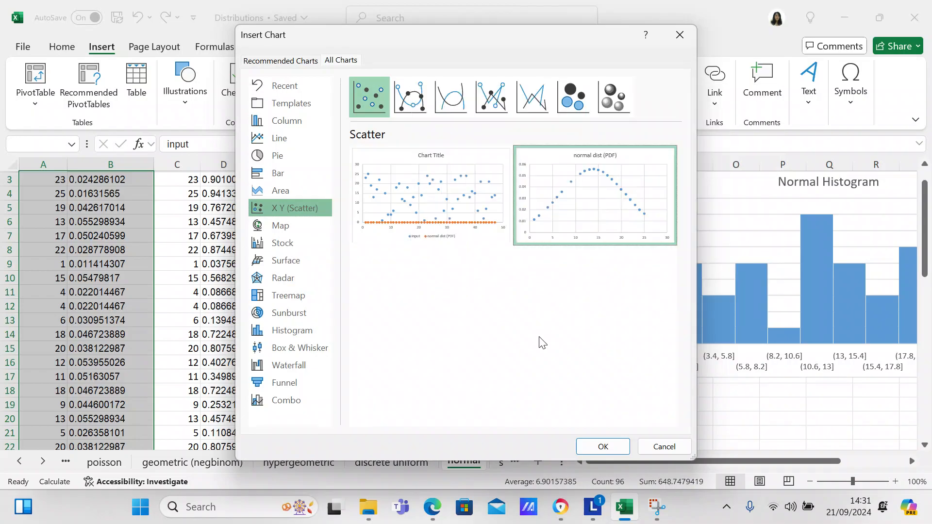
click(665, 450)
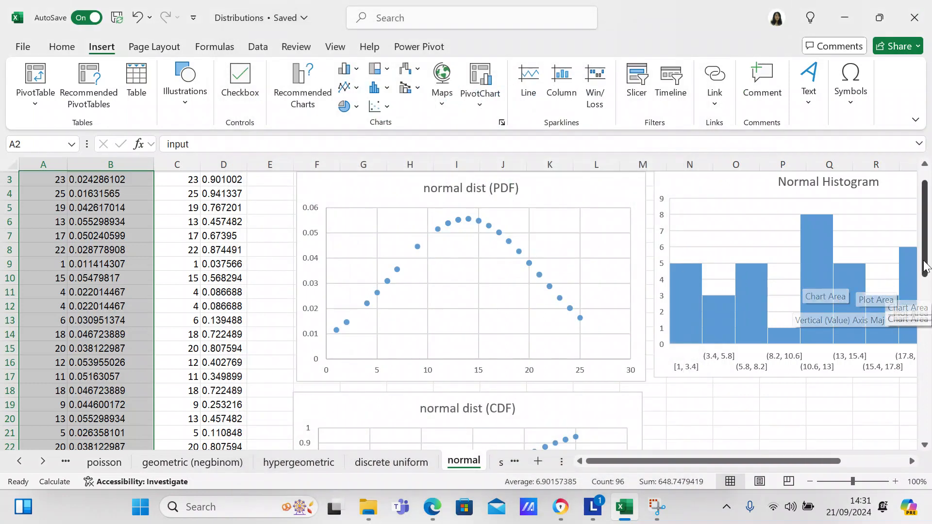
Select the input and normal dist (CDF) data with their headers, cells C2 to D49.
drag(925, 266, 925, 257)
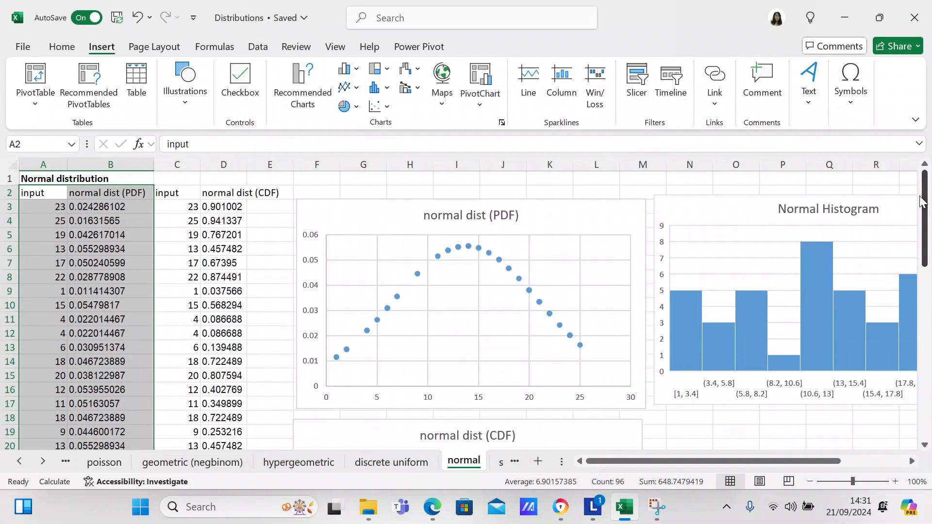
click(163, 195)
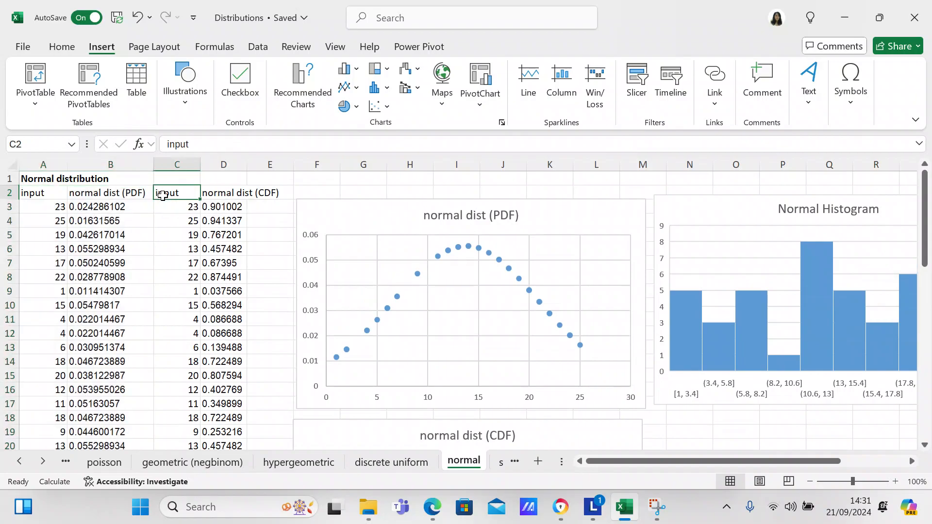
key(shift+Right)
key(shift+Down)
key(shift+Down)
key(shift+Down)
key(shift+Down)
key(shift+Down)
key(shift+Down)
key(shift+Down)
key(shift+Down)
key(shift+Down)
key(shift+Down)
key(shift+Down)
key(shift+Down)
key(shift+Down)
key(shift+Down)
key(shift+Down)
key(shift+Down)
key(shift+Down)
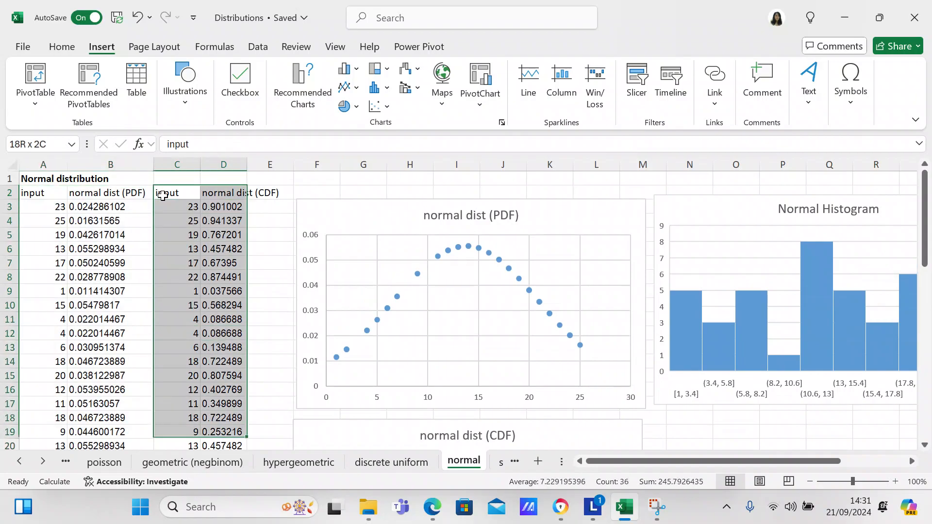
key(shift+Down)
key(shift+Down)
key(shift+Down)
key(shift+Down)
key(shift+Down)
key(shift+Down)
key(shift+Down)
key(shift+Down)
key(shift+Down)
key(shift+Down)
key(shift+Down)
key(shift+Down)
key(shift+Down)
key(shift+Down)
key(shift+Down)
key(shift+Down)
key(shift+Down)
key(shift+Down)
key(shift+Down)
key(shift+Down)
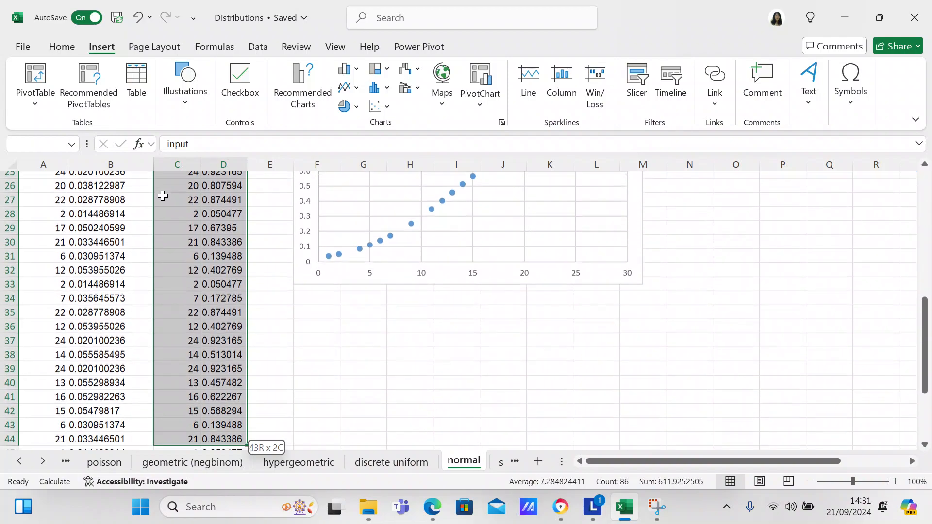
key(shift+Down)
key(shift+Down)
key(shift+Down)
key(shift+Down)
key(shift+Down)
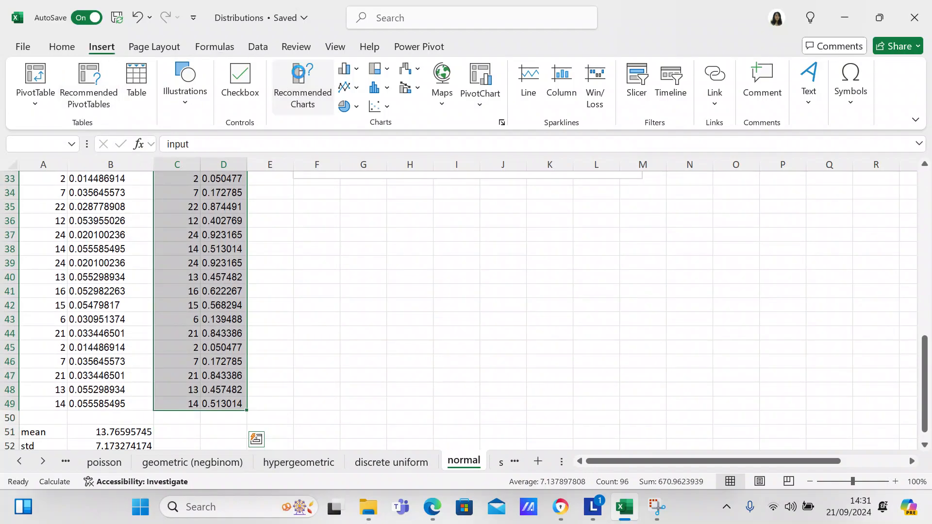
Preview the line chart variants for the CDF data, from 3-D Line through the stacked and marker versions to plain Line.
click(299, 72)
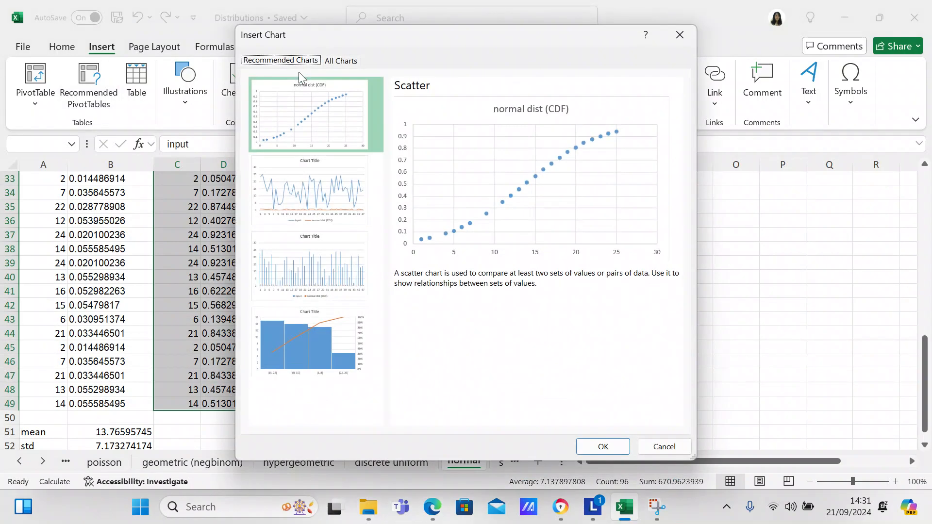
click(330, 62)
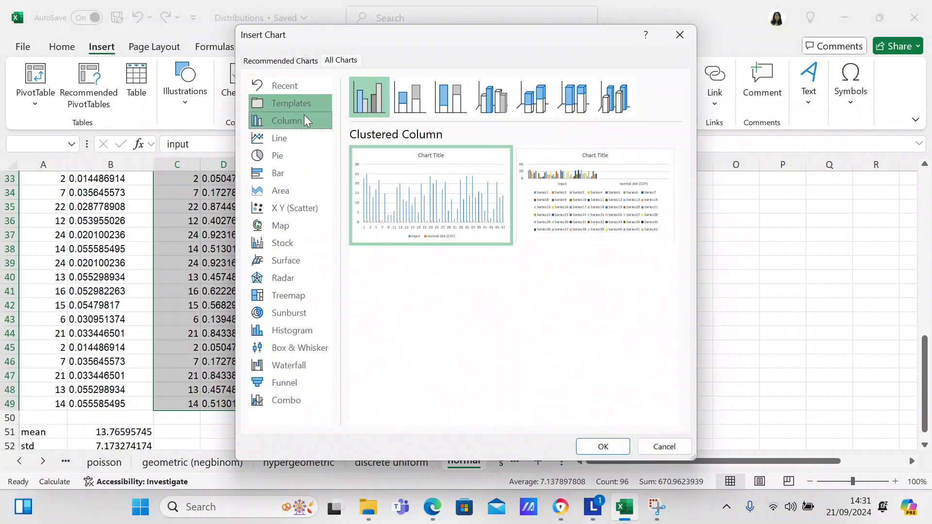
click(296, 140)
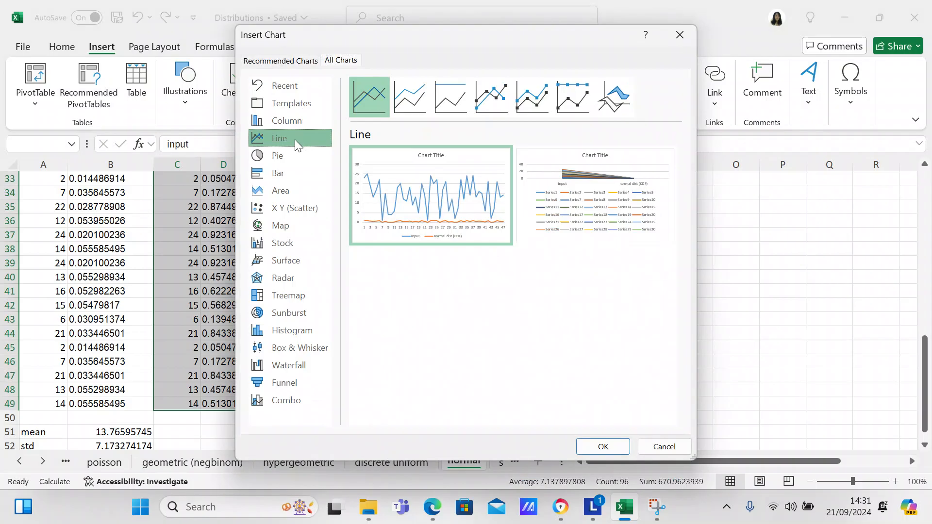
click(619, 90)
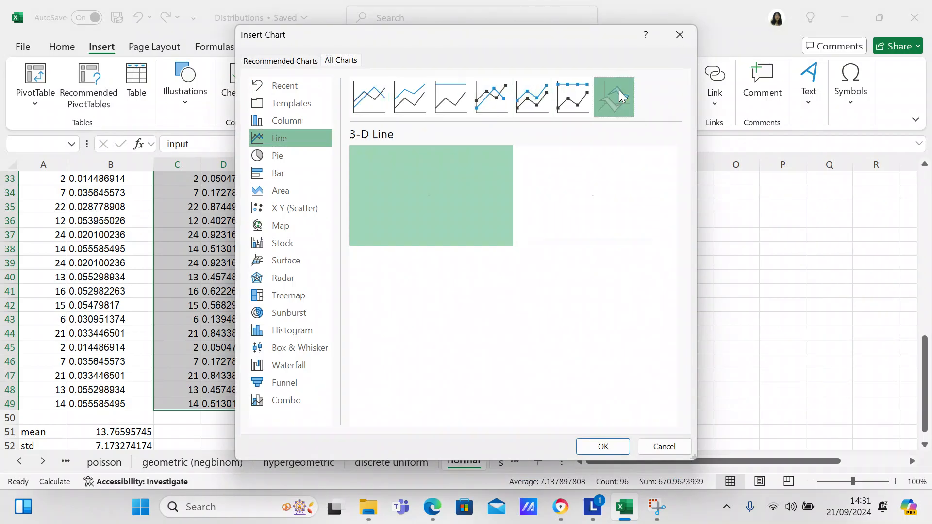
click(579, 97)
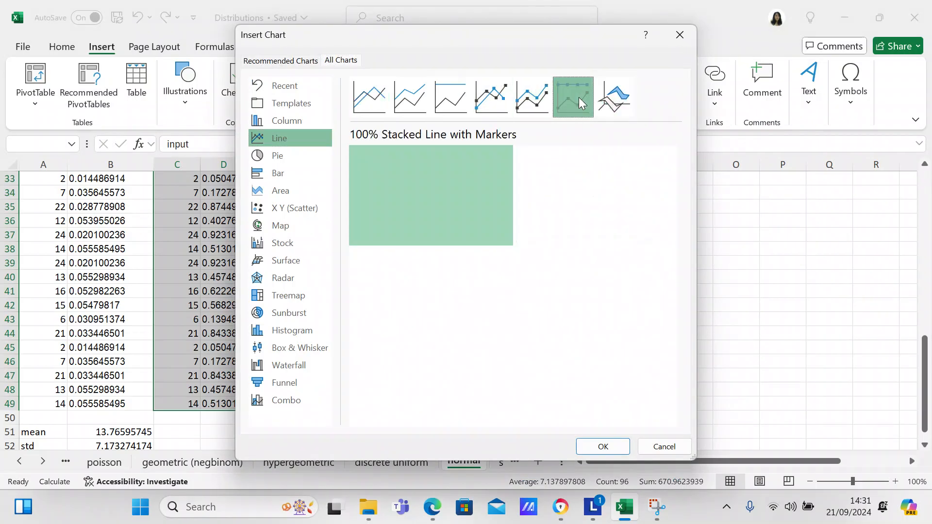
click(533, 104)
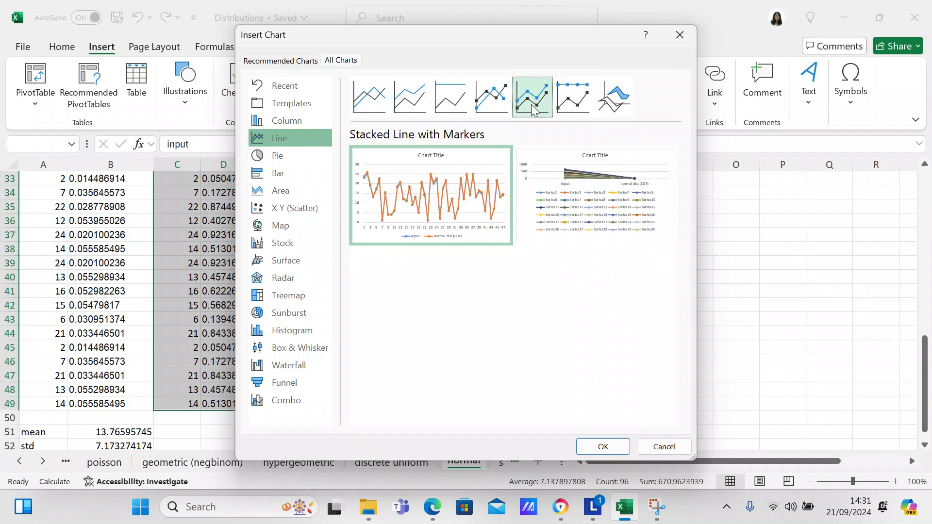
click(503, 102)
click(465, 101)
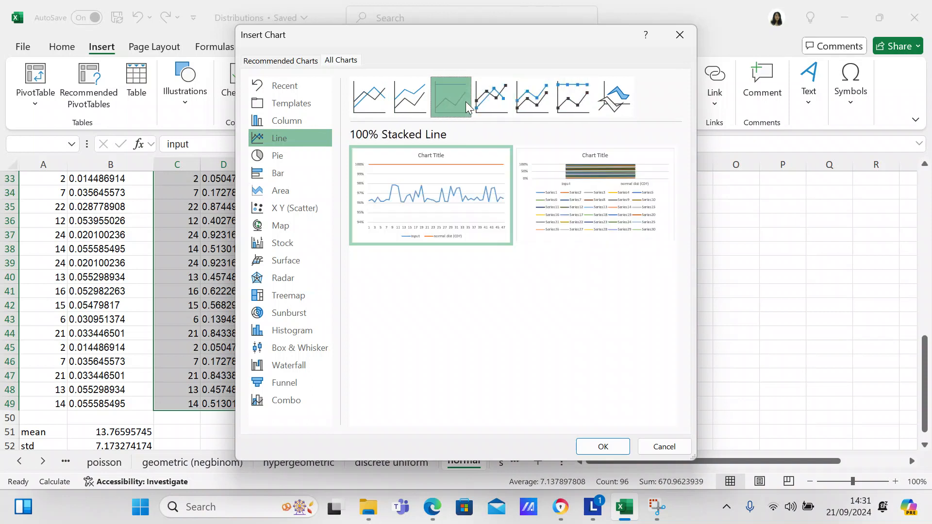
click(415, 104)
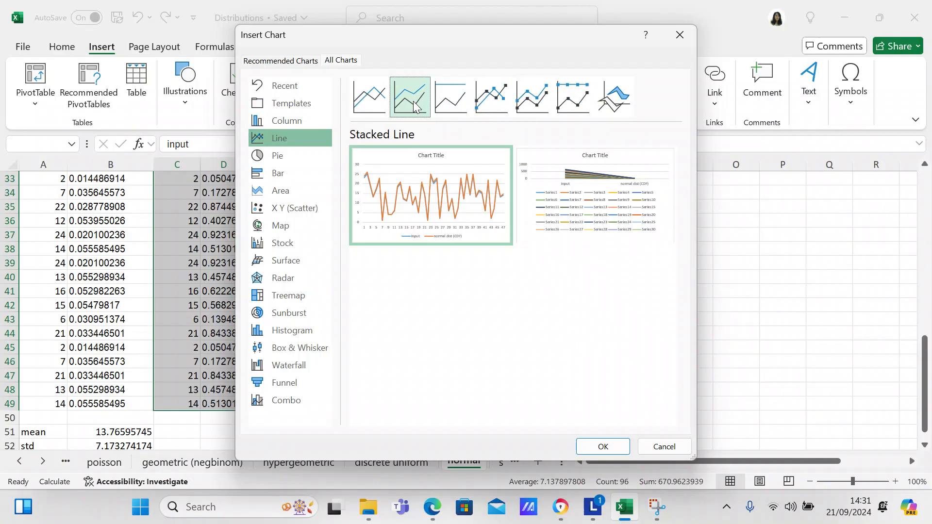
click(370, 98)
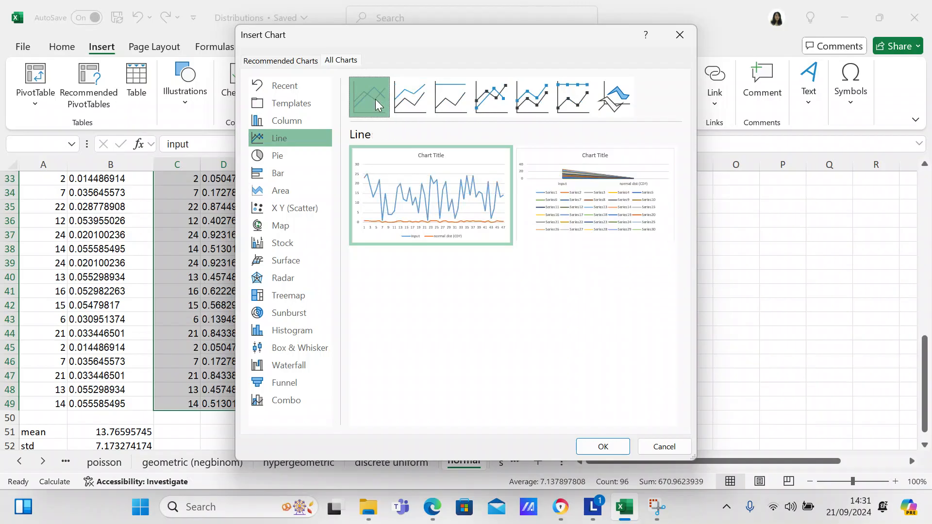
Preview the bar, column, area, map, stock and surface charts for the selected CDF data.
click(300, 170)
click(287, 125)
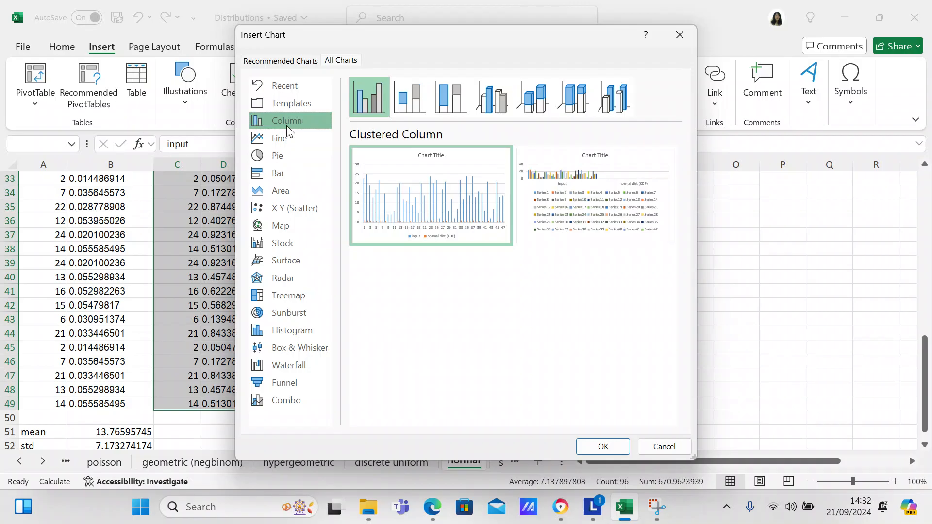
click(285, 189)
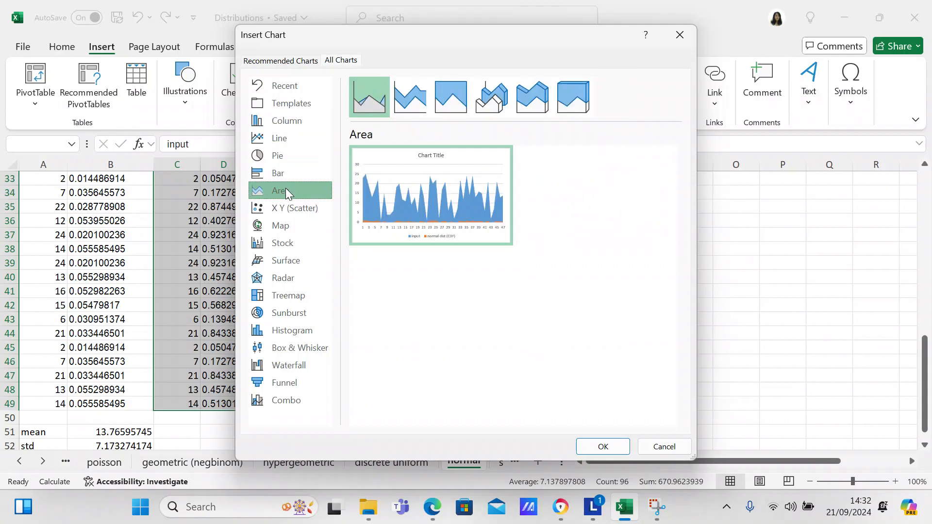
click(294, 222)
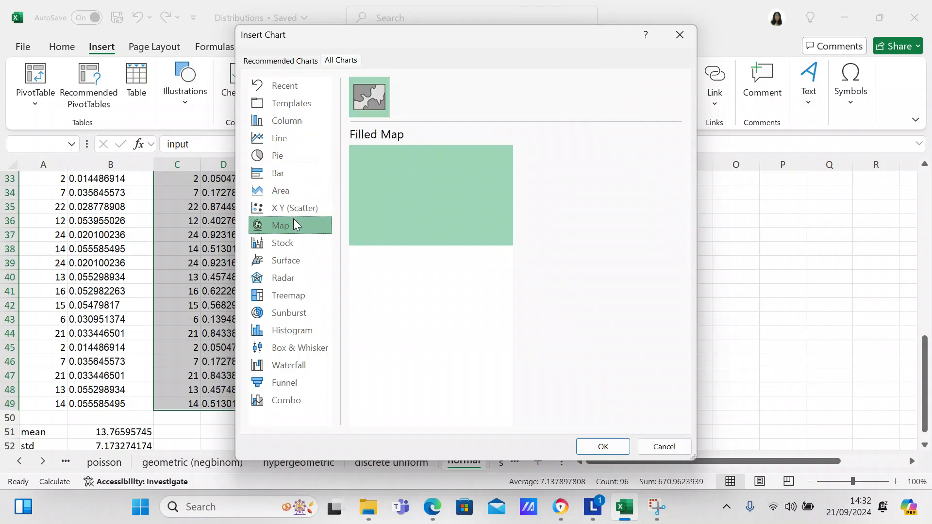
click(295, 242)
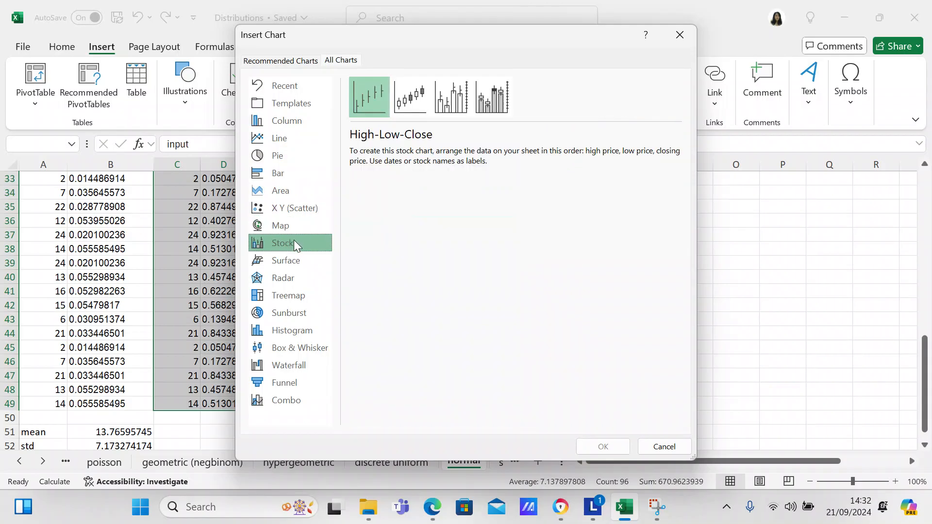
click(294, 261)
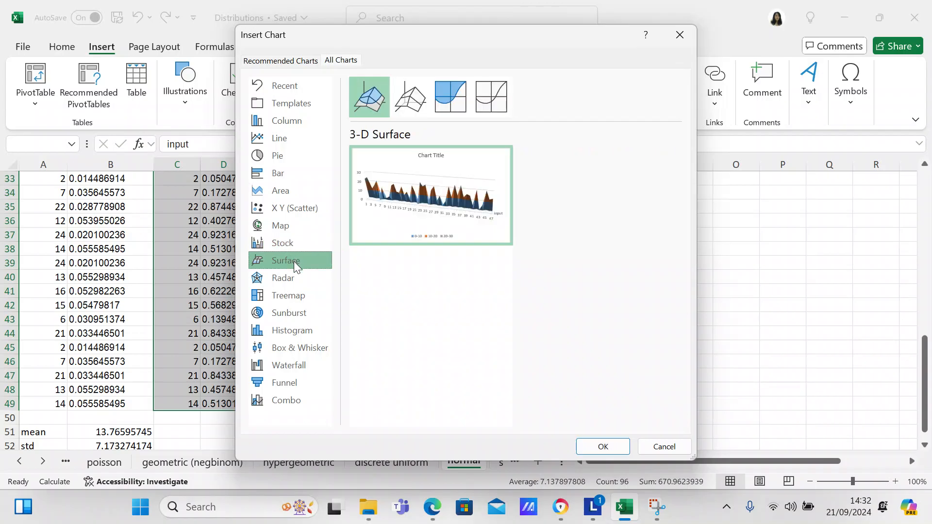
Preview the radar, treemap, sunburst, histogram and box and whisker charts for the CDF data.
click(294, 279)
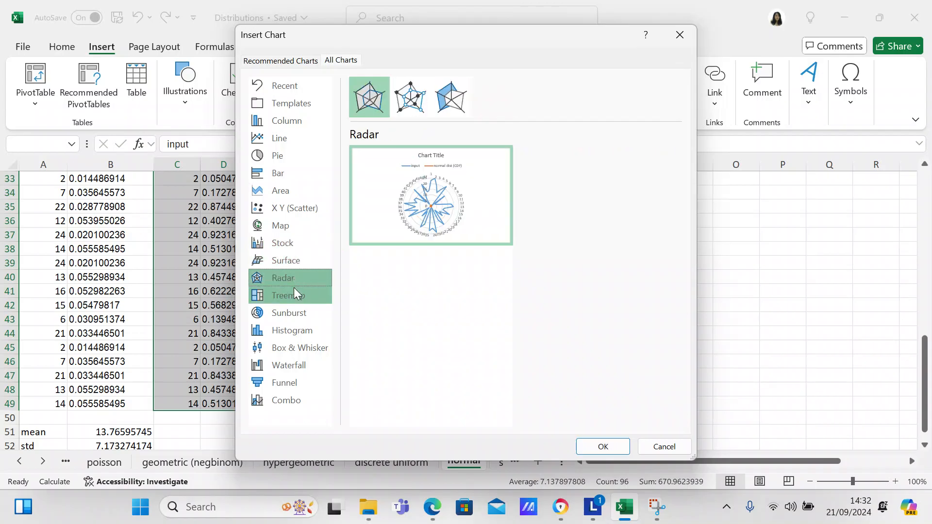
click(294, 288)
click(294, 310)
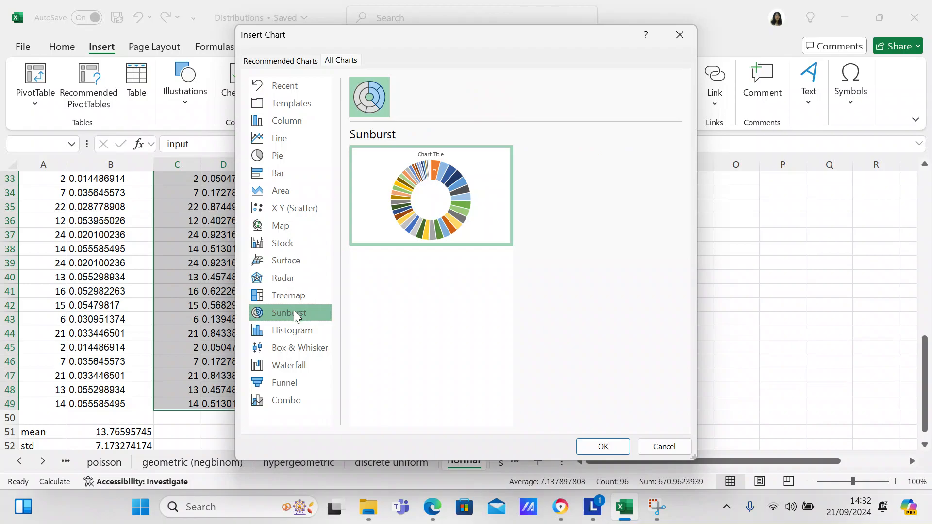
click(296, 327)
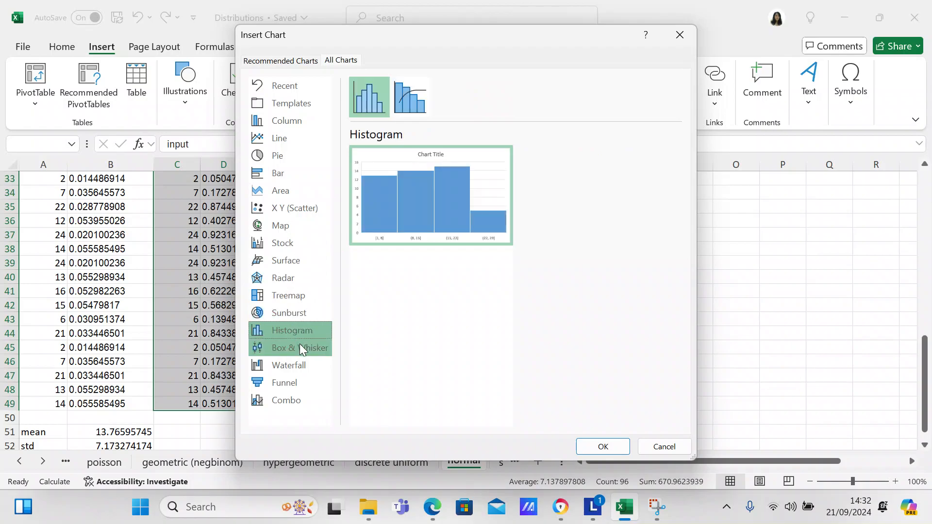
click(300, 348)
Try to insert a waterfall chart of the CDF data and edit its title.
click(300, 362)
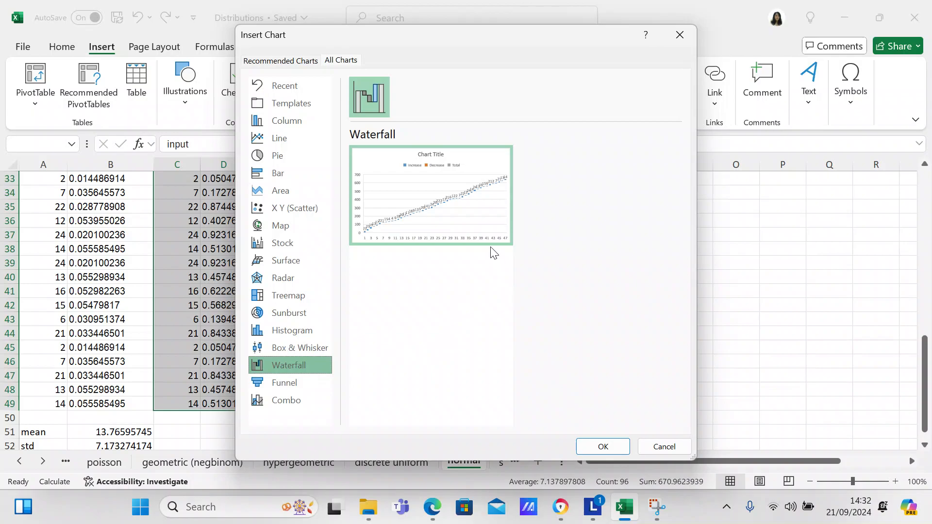
mouse_move(489, 234)
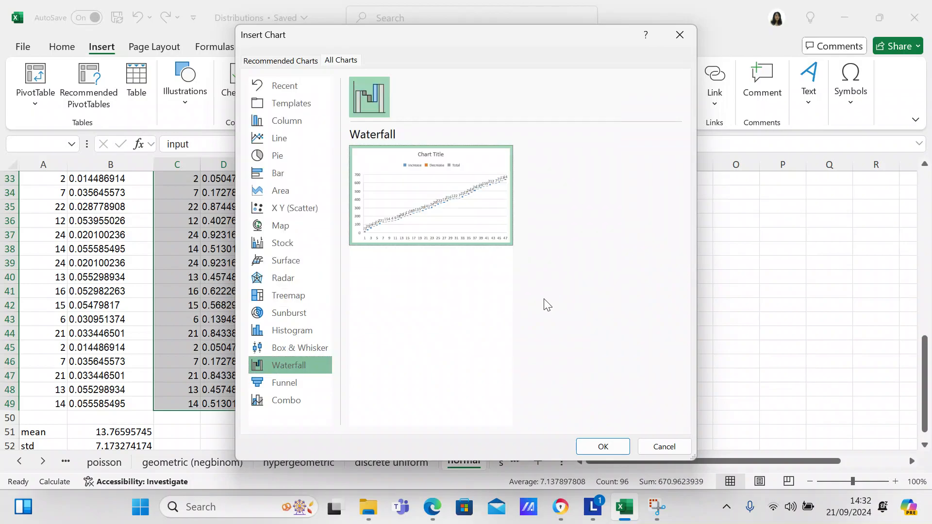
click(591, 446)
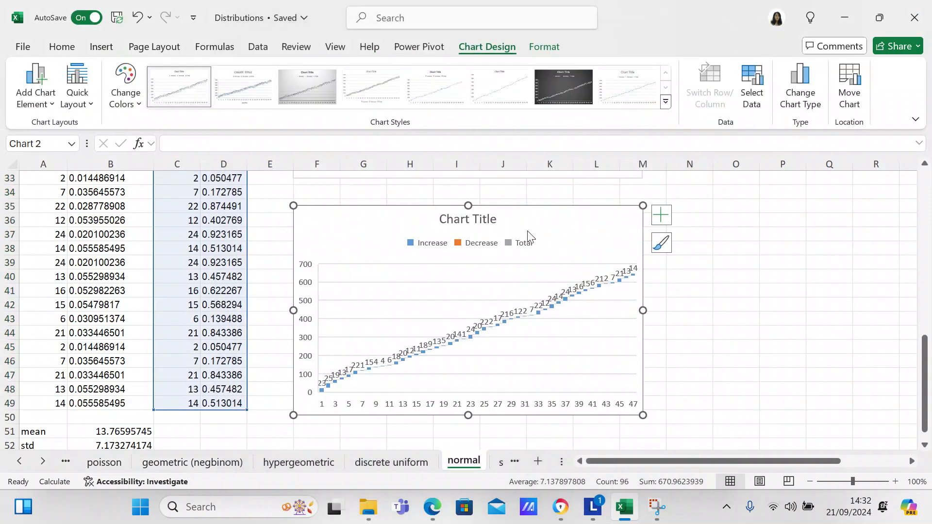
double_click(497, 219)
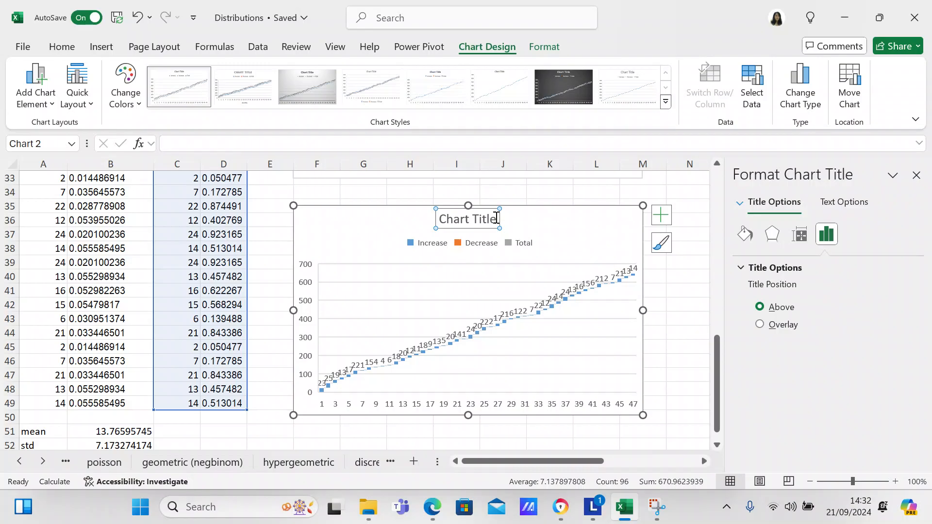
key(ctrl+z)
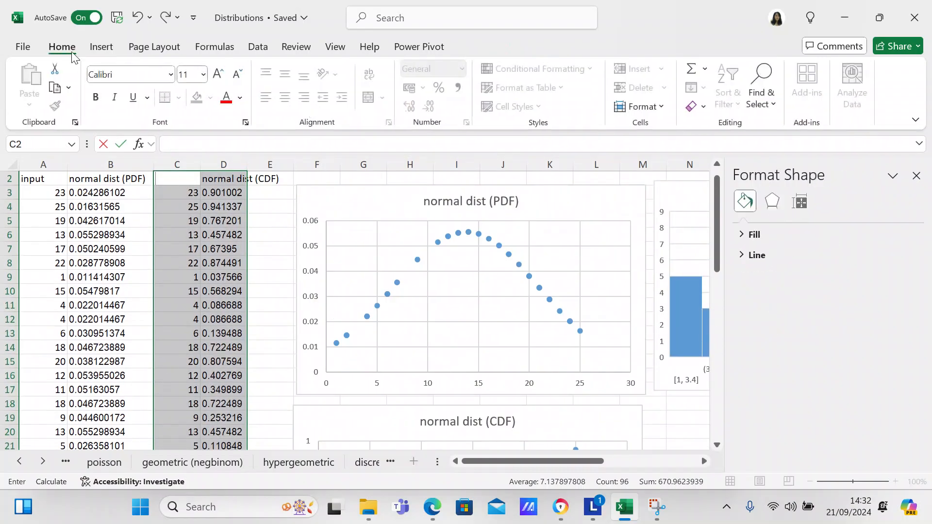
Restore the input header in cell C2, close the formatting pane and leave cell editing.
click(138, 20)
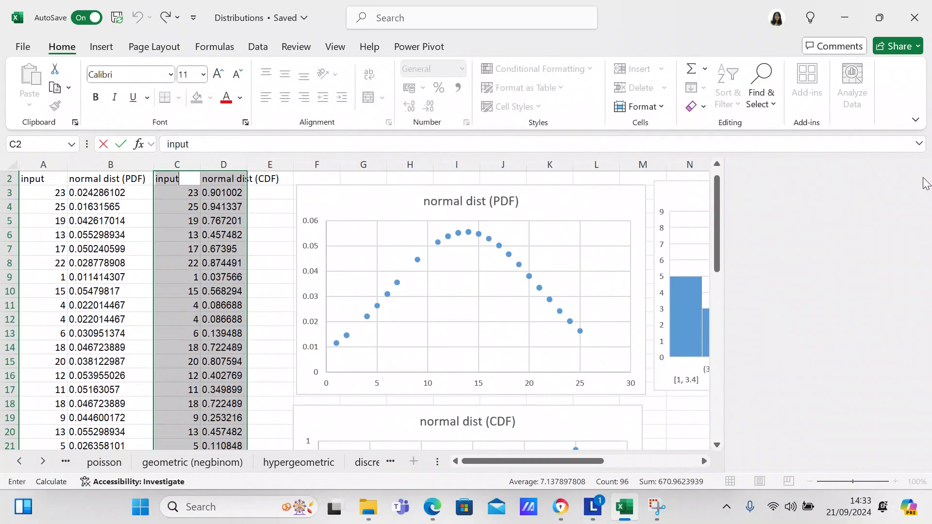
click(917, 176)
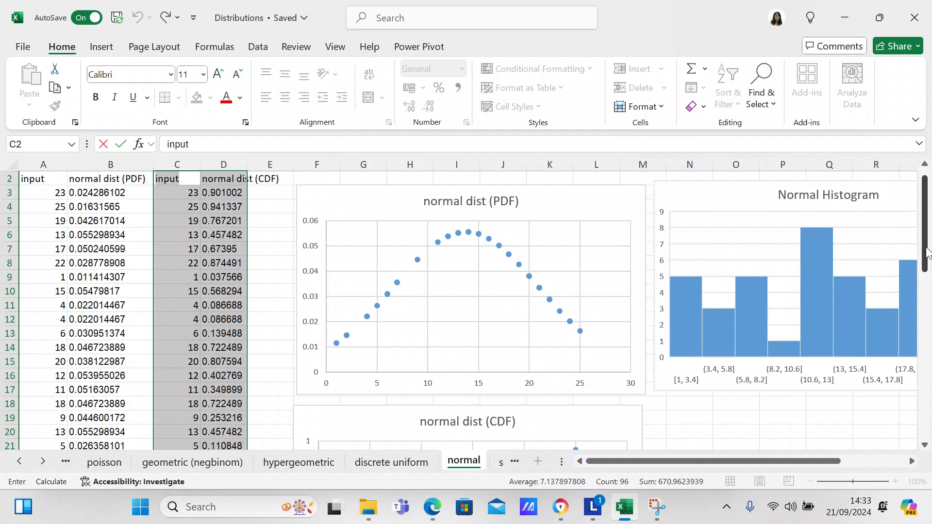
drag(928, 252, 923, 306)
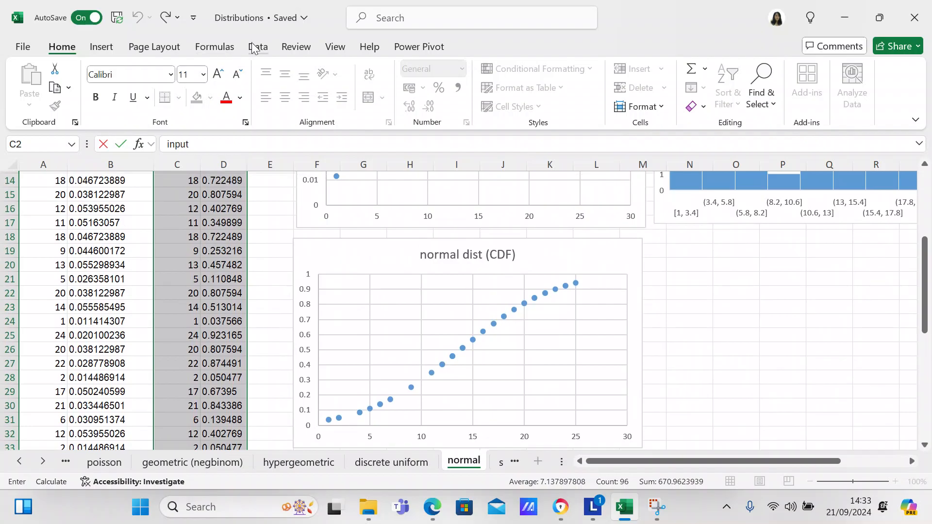
click(100, 47)
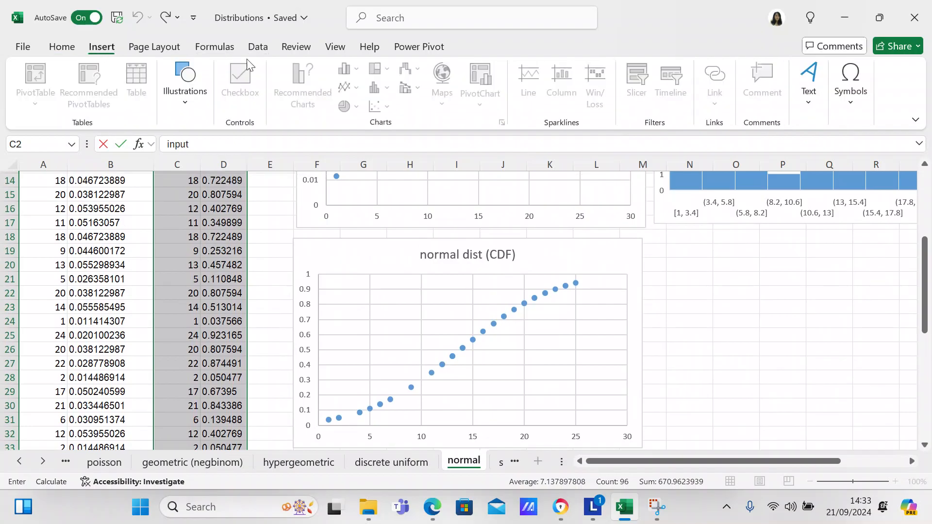
click(670, 240)
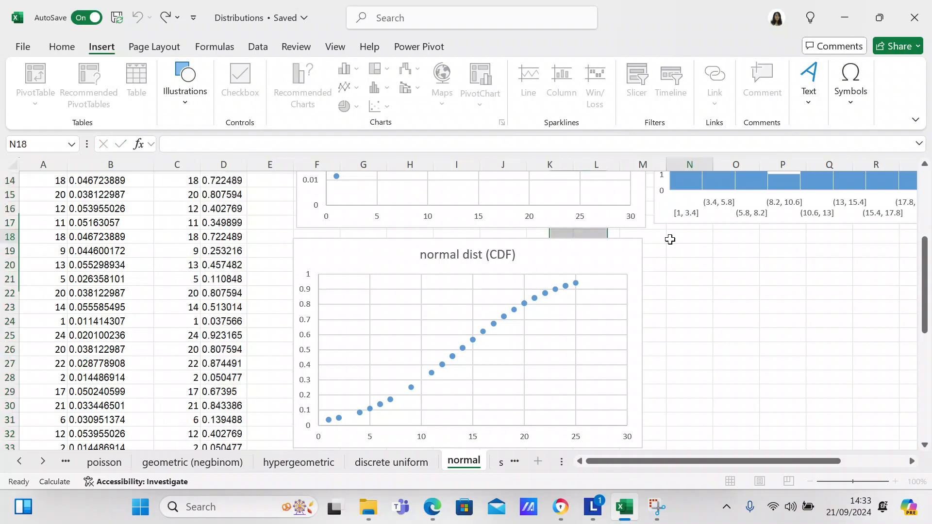
Select the input and normal dist (CDF) columns with their headers, cells C2 to D49.
drag(670, 240, 894, 157)
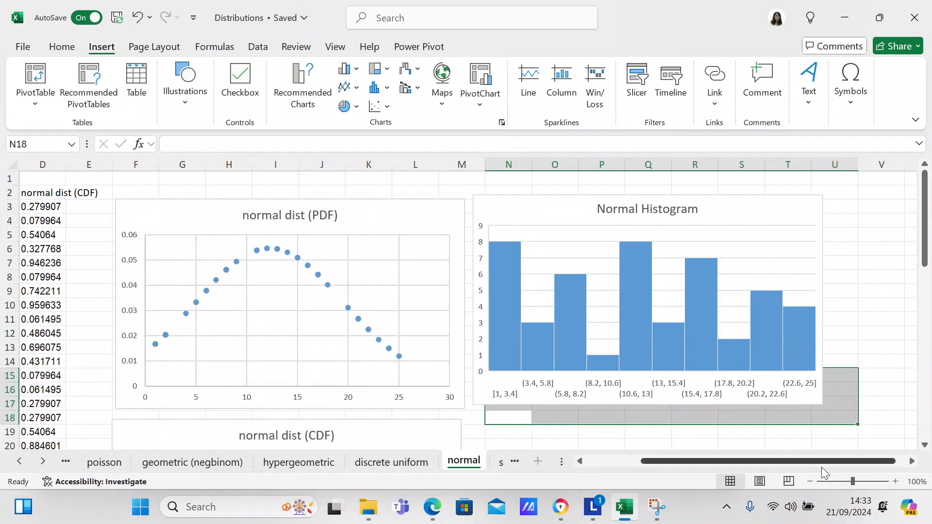
drag(821, 464, 714, 463)
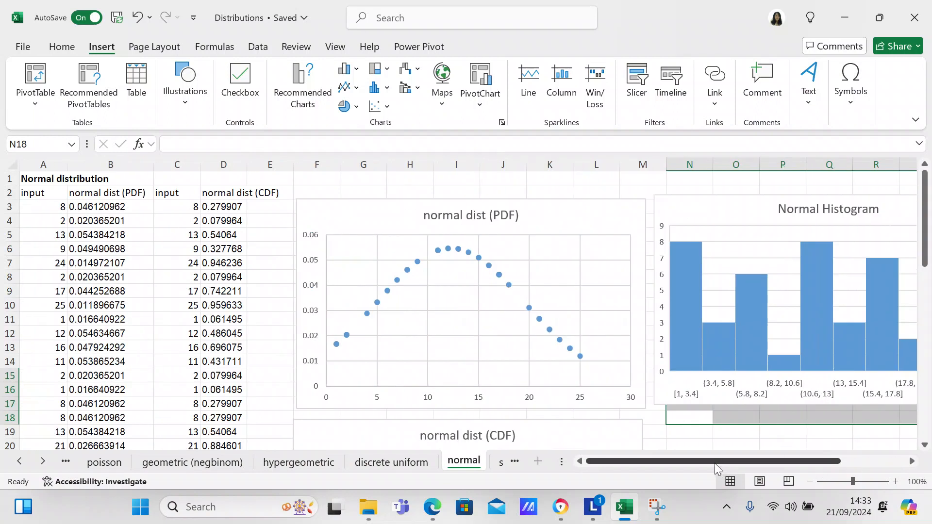
click(179, 193)
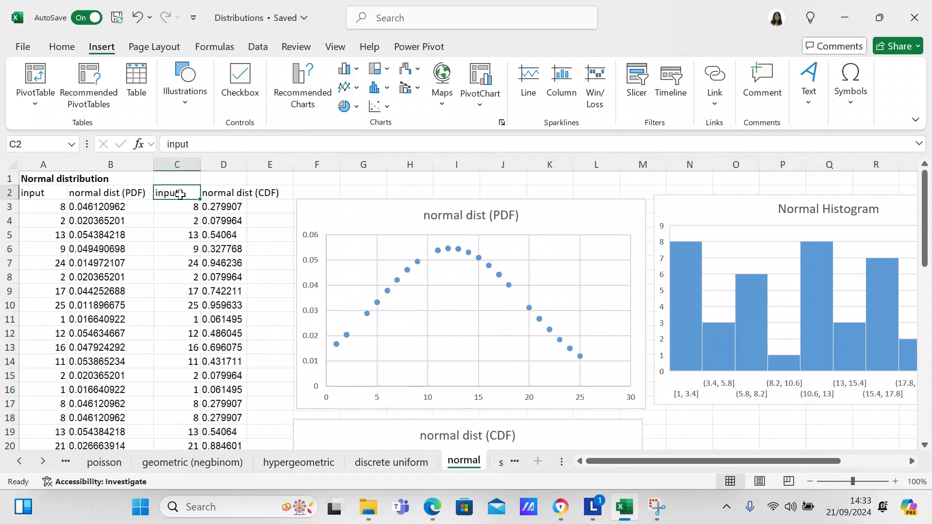
drag(180, 195, 223, 444)
key(shift+Down)
key(shift+Down)
key(shift+Down)
key(shift+Down)
key(shift+Down)
key(shift+Down)
key(shift+Down)
key(shift+Down)
key(shift+Down)
key(shift+Down)
key(shift+Down)
key(shift+Down)
key(shift+Down)
key(shift+Down)
key(shift+Down)
key(shift+Down)
key(shift+Down)
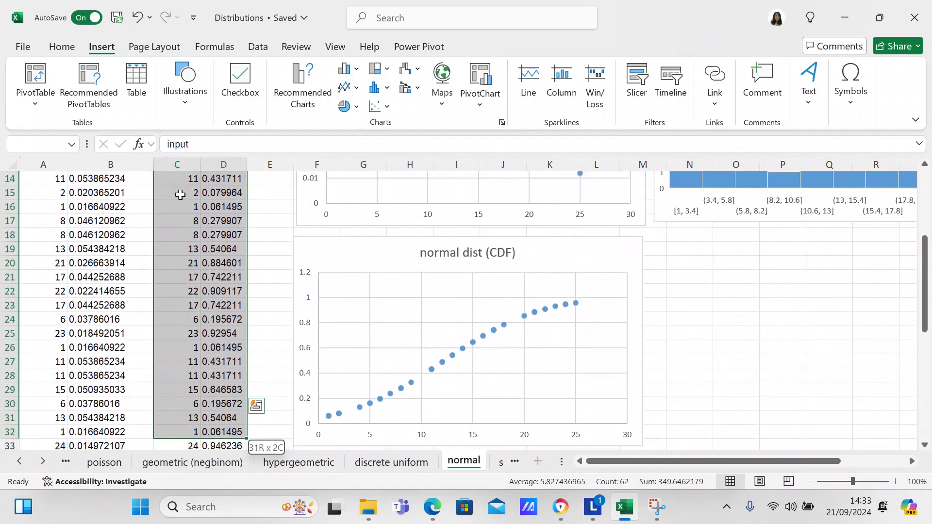
key(shift+Down)
key(shift+Down)
key(shift+Down)
key(shift+Down)
key(shift+Down)
key(shift+Down)
key(shift+Down)
key(shift+Down)
key(shift+Down)
key(shift+Down)
key(shift+Down)
key(shift+Down)
key(shift+Down)
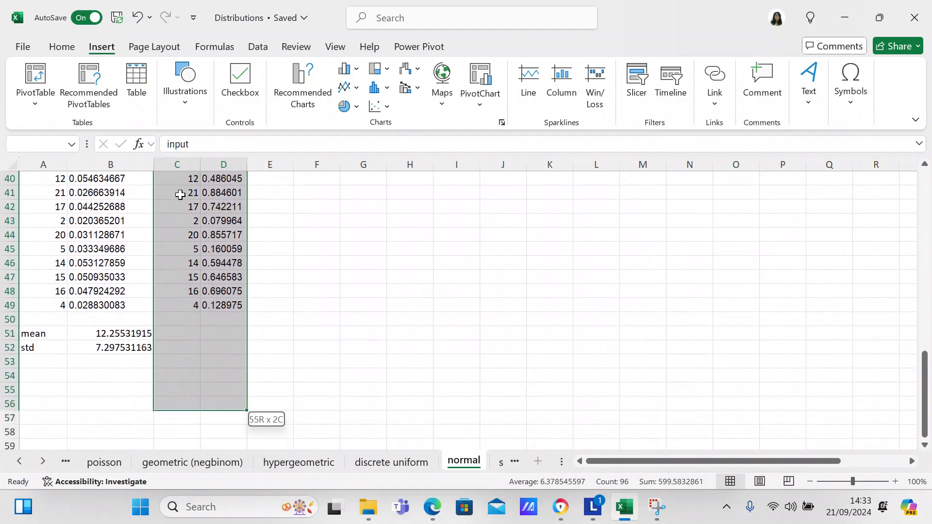
key(shift+Up)
key(shift+Up)
key(shift+Up)
key(shift+Up)
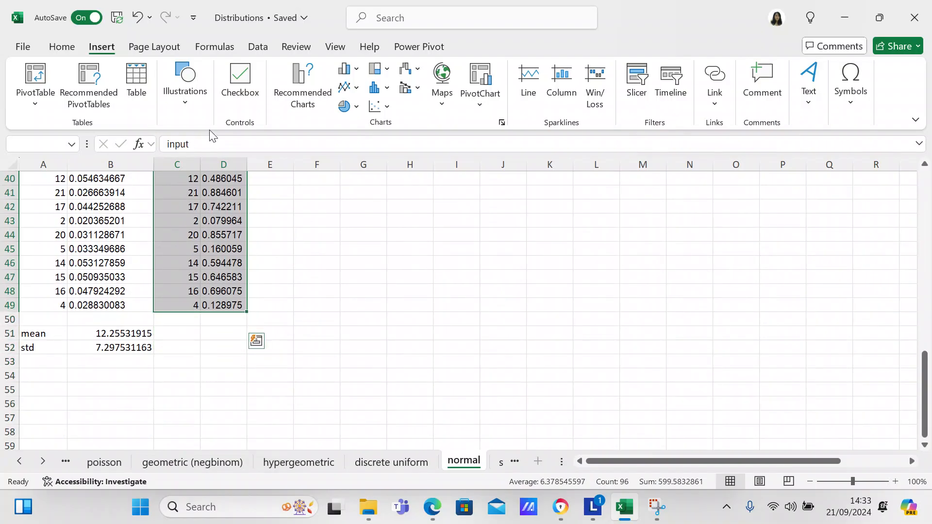
Insert a waterfall chart of the selected CDF data.
click(304, 74)
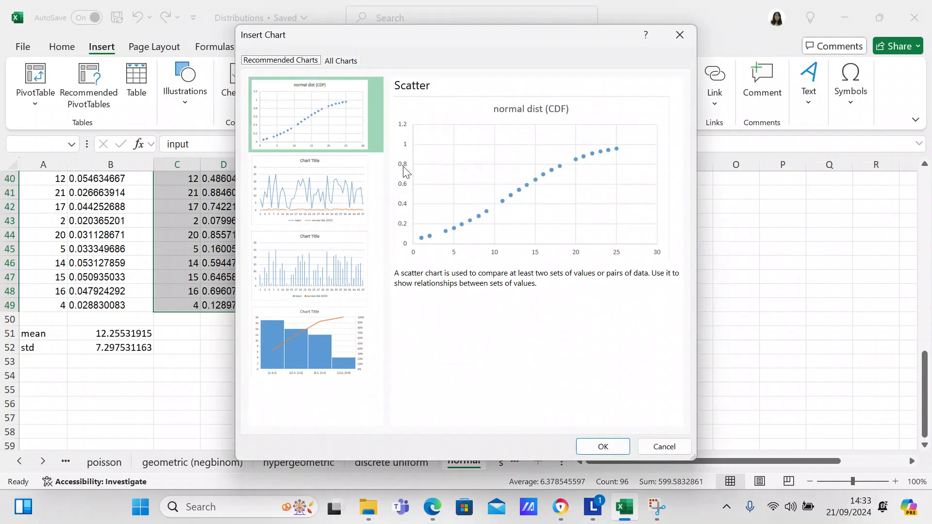
click(341, 63)
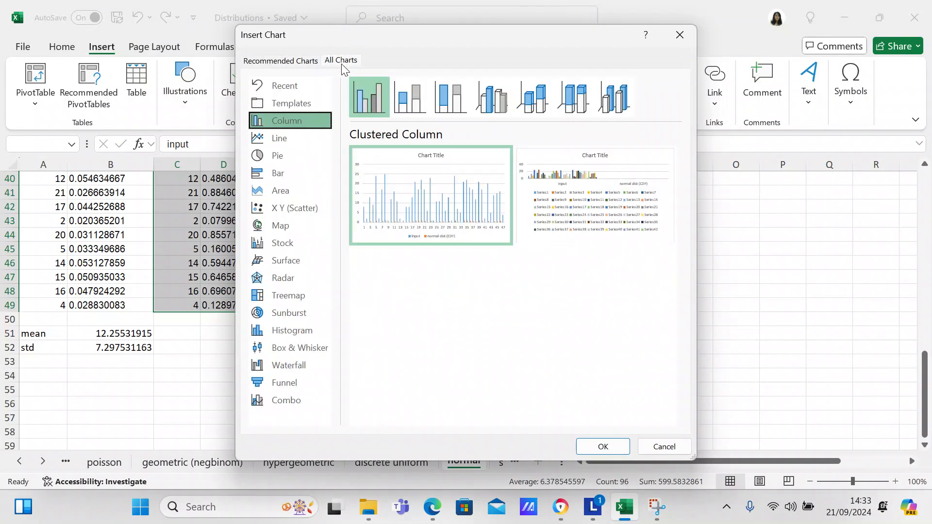
click(304, 369)
mouse_move(436, 246)
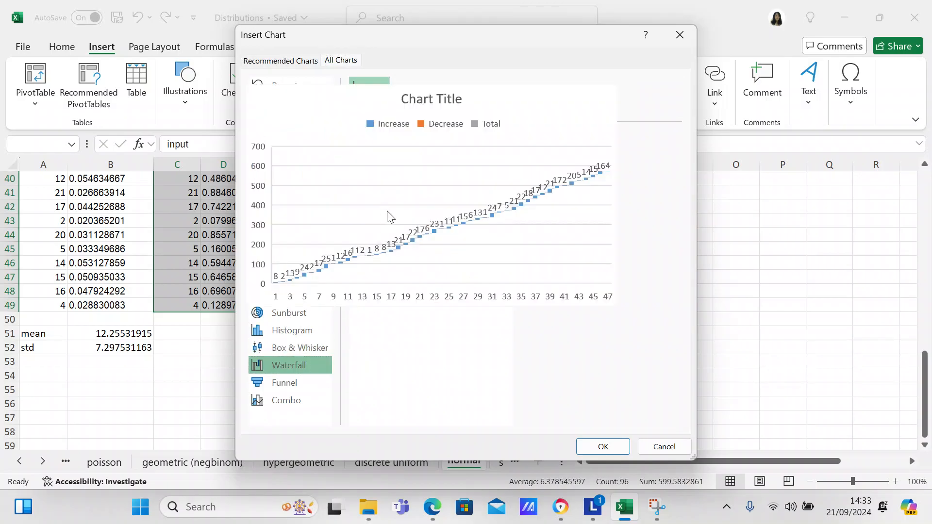
click(606, 445)
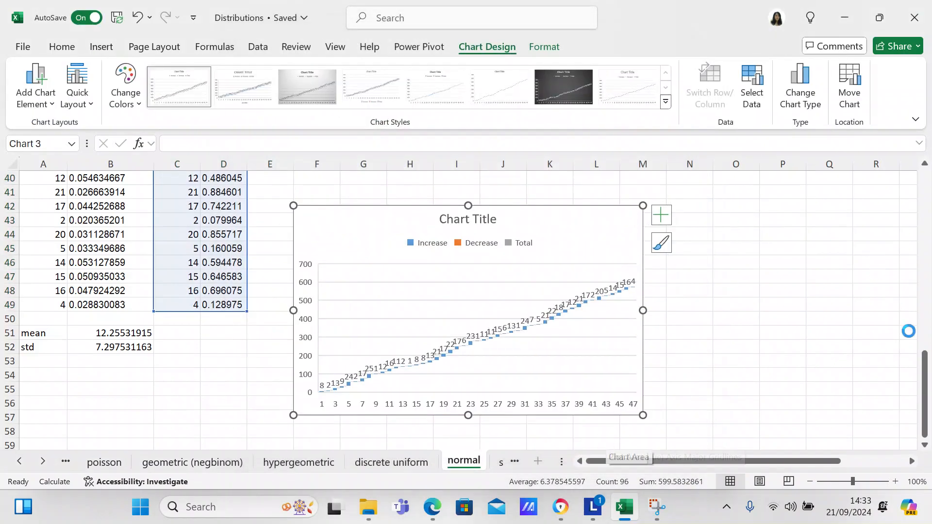
Title the waterfall chart "Normal CDF Waterfall" and move it so its upper-left corner lies around cell G40.
drag(923, 381, 927, 368)
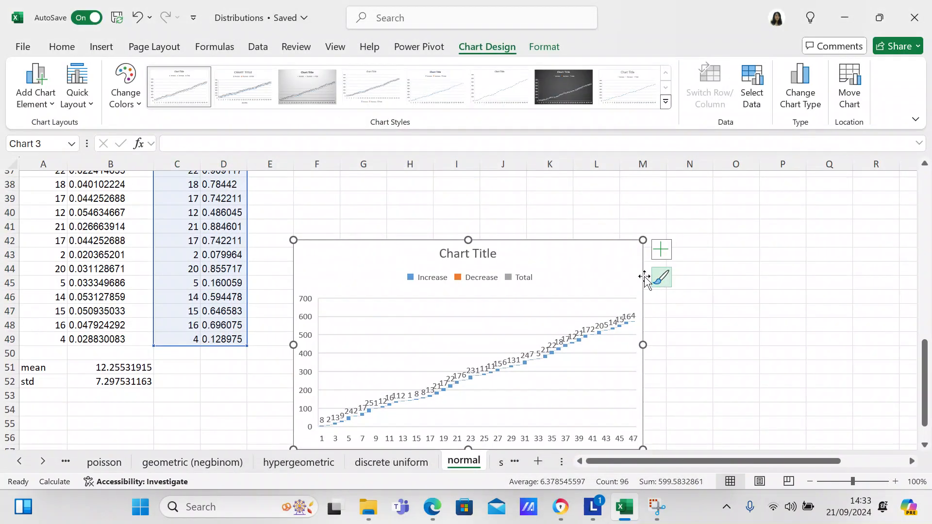
double_click(497, 258)
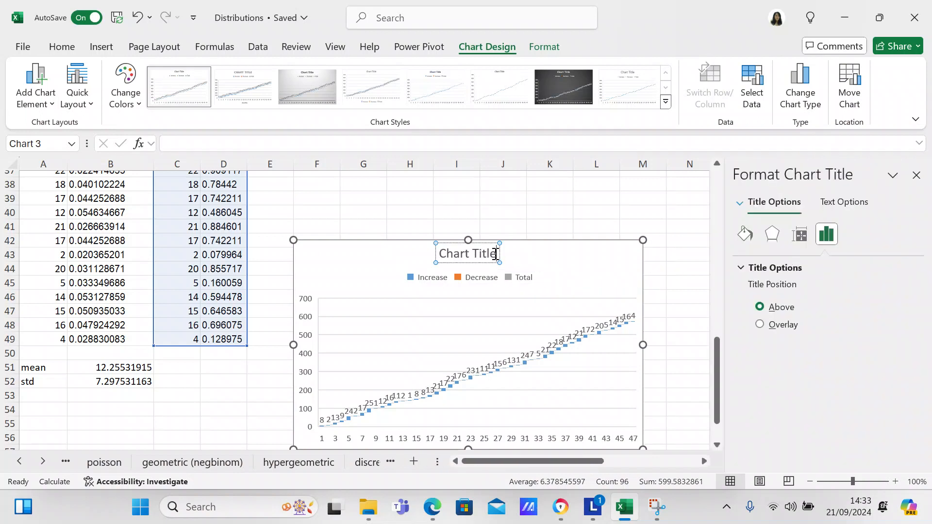
key(BackSpace)
key(BackSpace)
key(BackSpace)
key(BackSpace)
key(BackSpace)
key(BackSpace)
key(BackSpace)
key(BackSpace)
key(BackSpace)
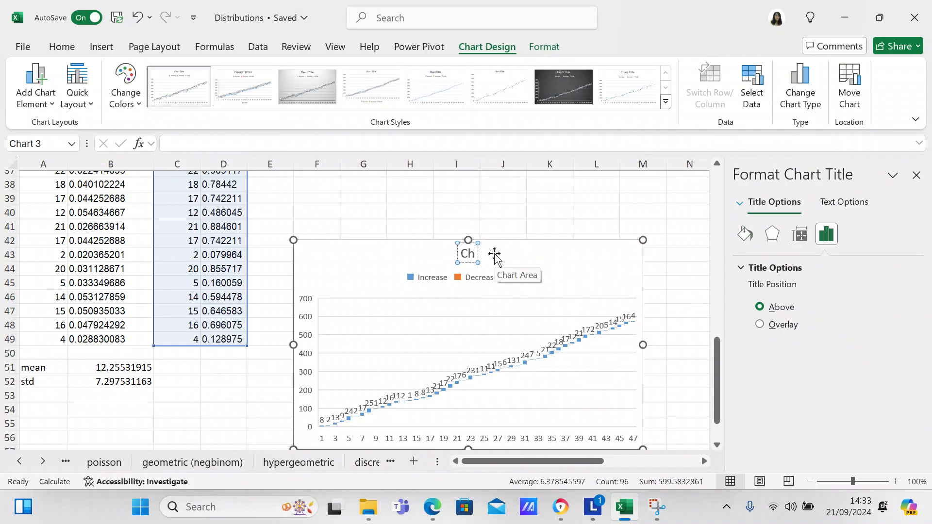
key(BackSpace)
key(BackSpace)
text(Normal)
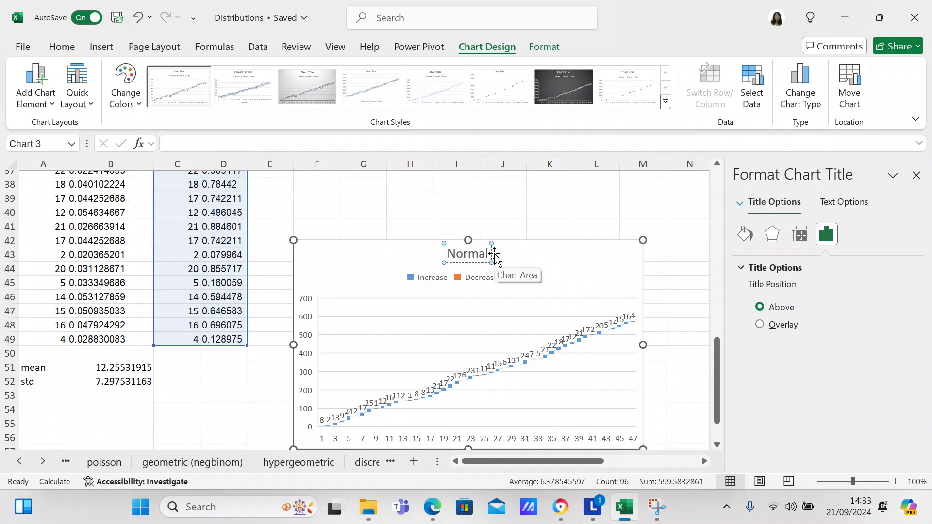
text( CDF W)
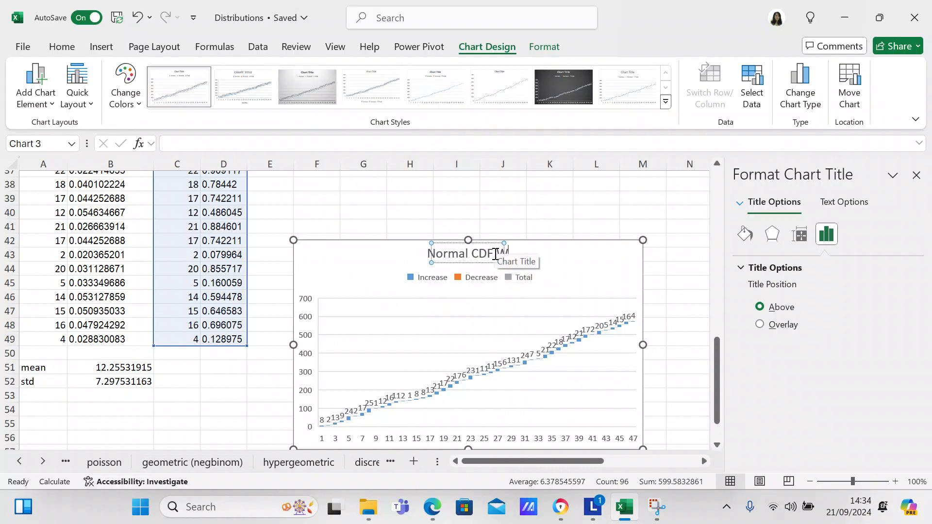
text(aterfall)
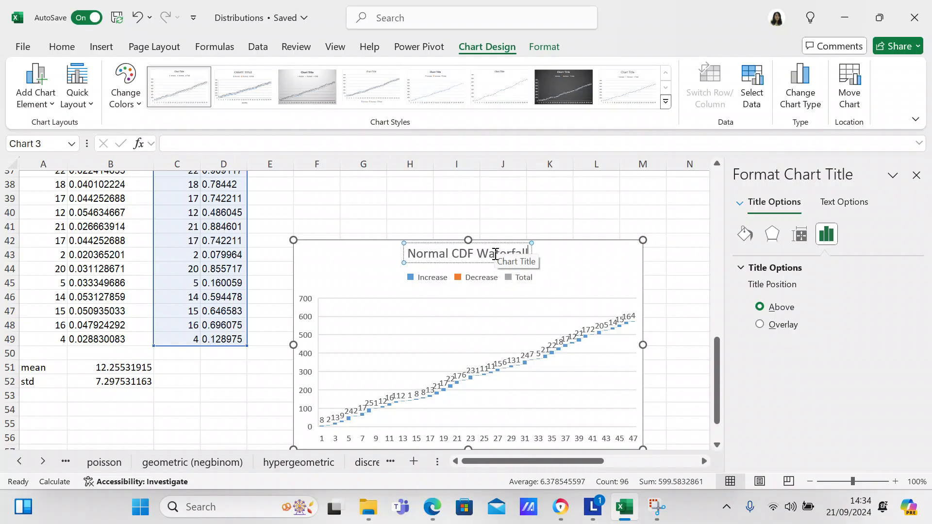
drag(563, 260, 622, 232)
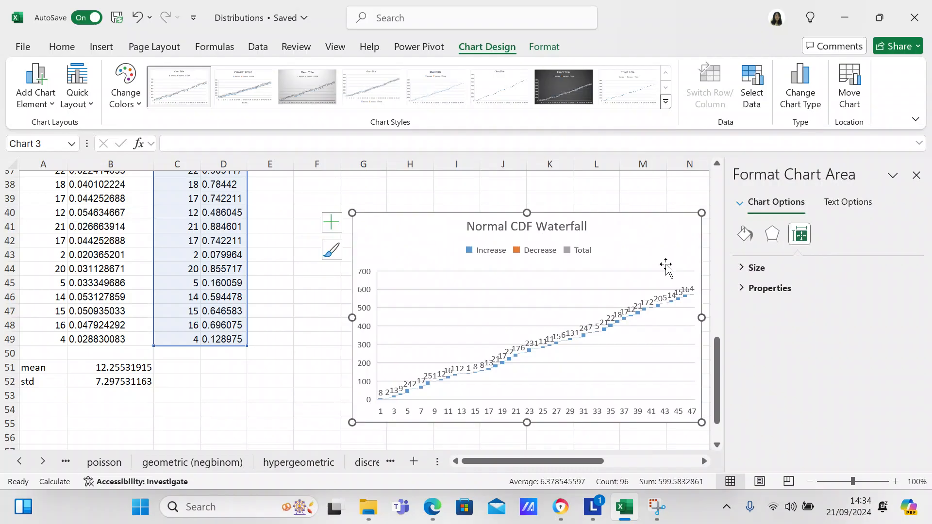
Close the formatting pane and move the Normal CDF Waterfall chart directly below the Normal Histogram, beside the normal dist (CDF) chart.
drag(720, 354, 717, 336)
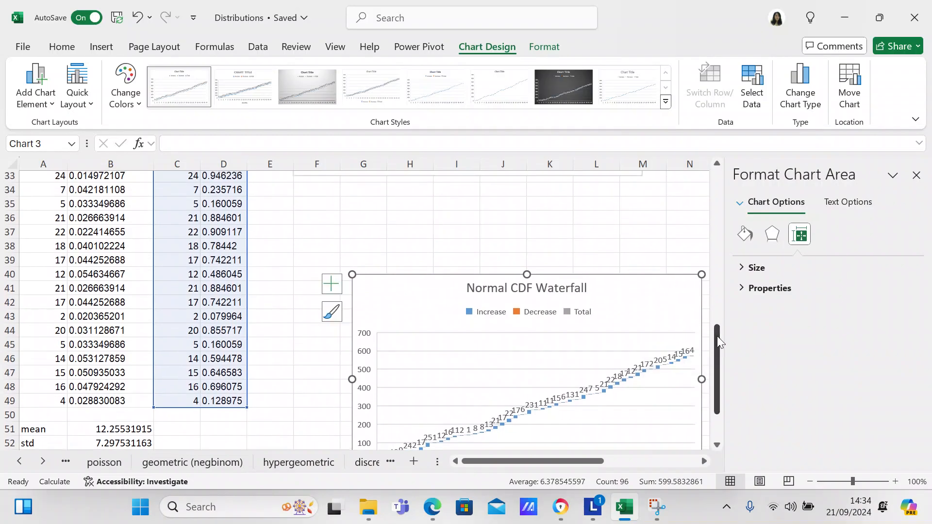
drag(680, 307, 694, 234)
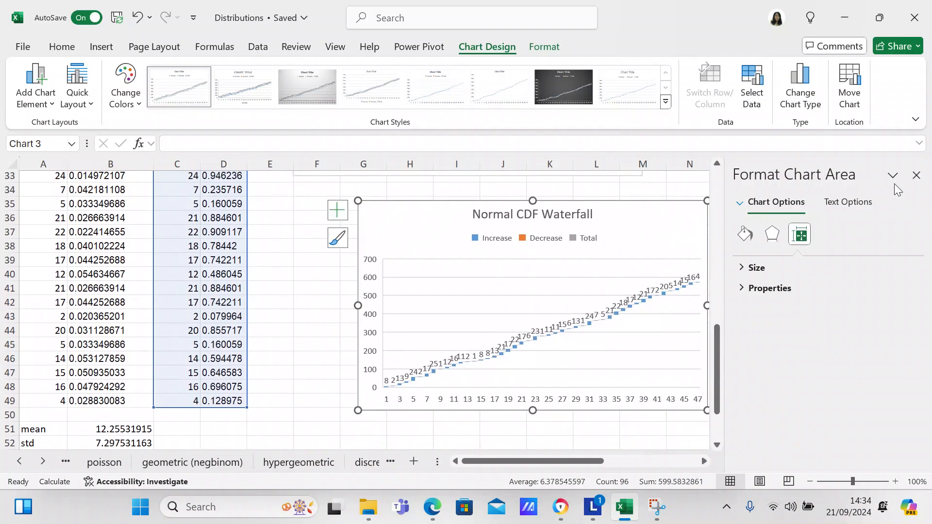
click(916, 174)
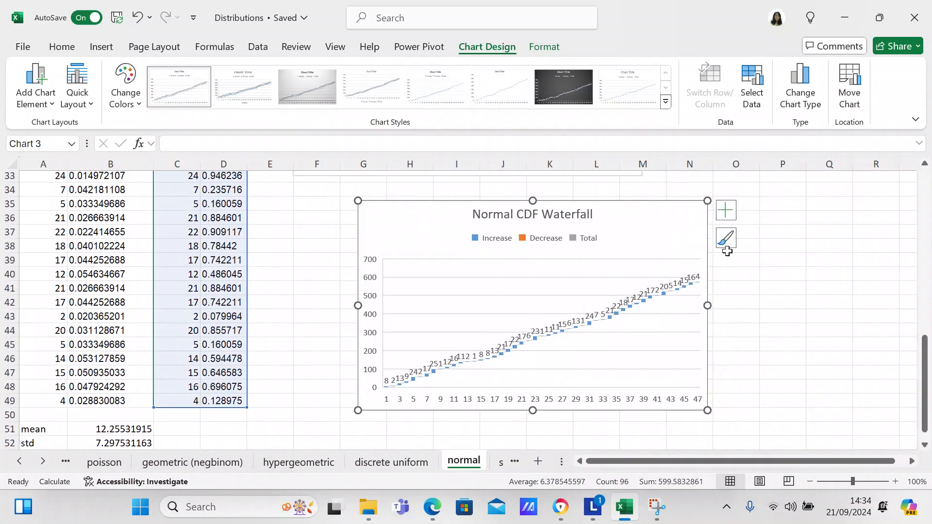
drag(659, 221, 838, 206)
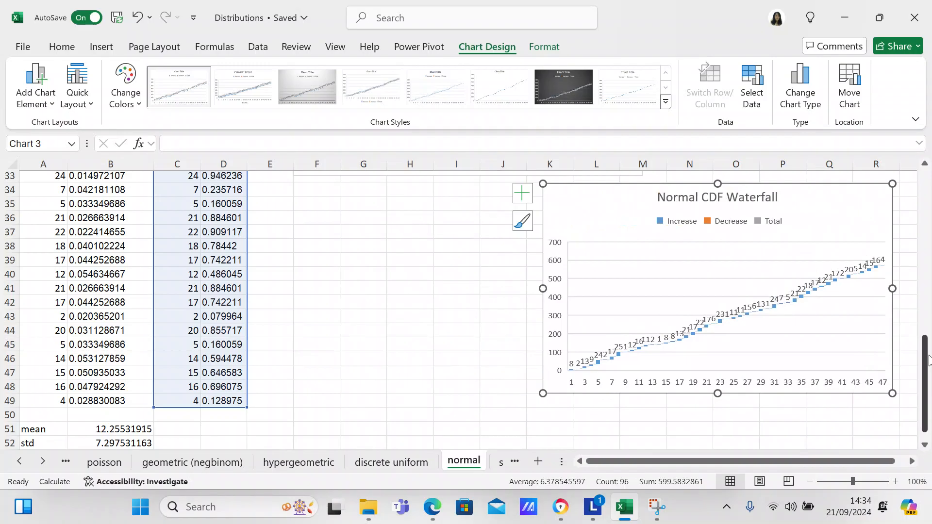
drag(880, 460, 891, 464)
drag(925, 414, 926, 365)
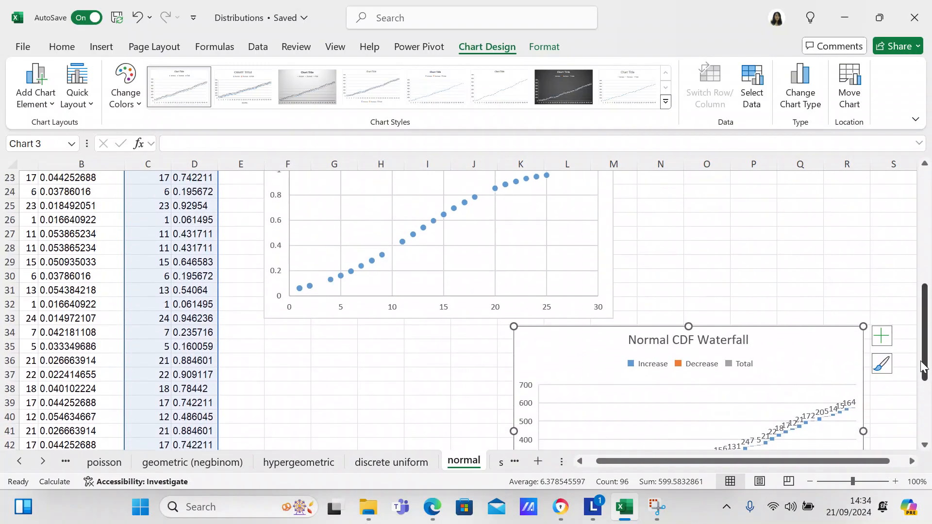
drag(835, 342, 908, 194)
drag(927, 289, 924, 232)
drag(652, 332, 696, 262)
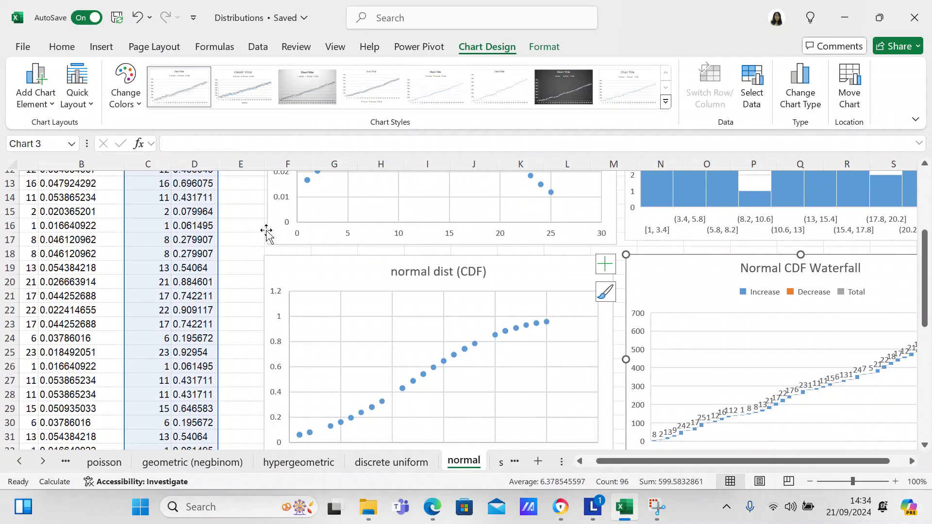
drag(928, 318, 926, 256)
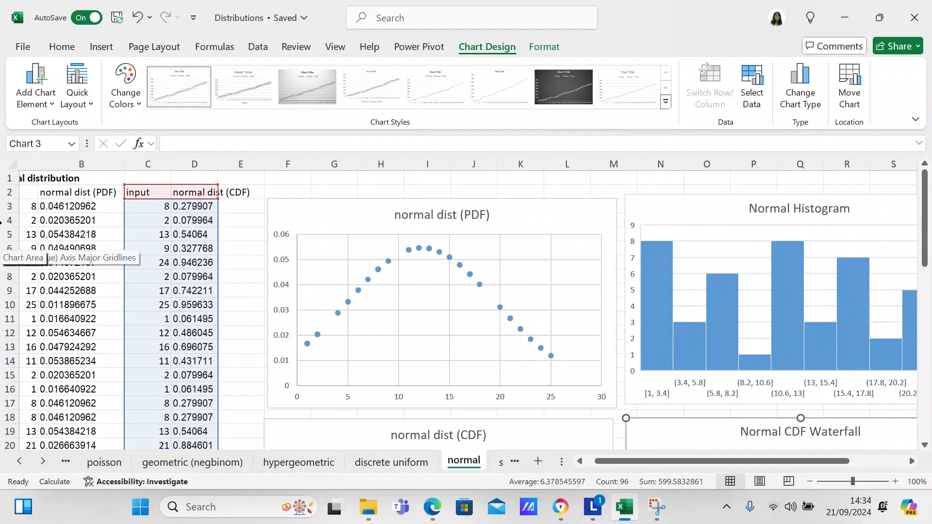
Select the input and normal dist (PDF) columns with their headers, cells A2 to B49.
click(28, 193)
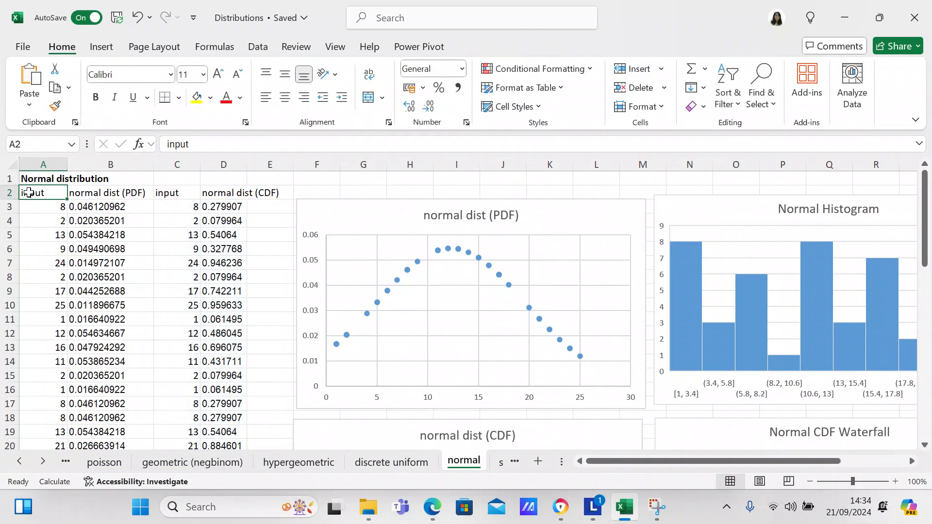
key(shift+Right)
key(shift+Down)
key(shift+Down)
key(shift+Down)
key(shift+Down)
key(shift+Down)
key(shift+Down)
key(shift+Down)
key(shift+Down)
key(shift+Down)
key(shift+Down)
key(shift+Down)
key(shift+Down)
key(shift+Down)
key(shift+Down)
key(shift+Down)
key(shift+Down)
key(shift+Down)
key(shift+Down)
key(shift+Down)
key(shift+Down)
key(shift+Down)
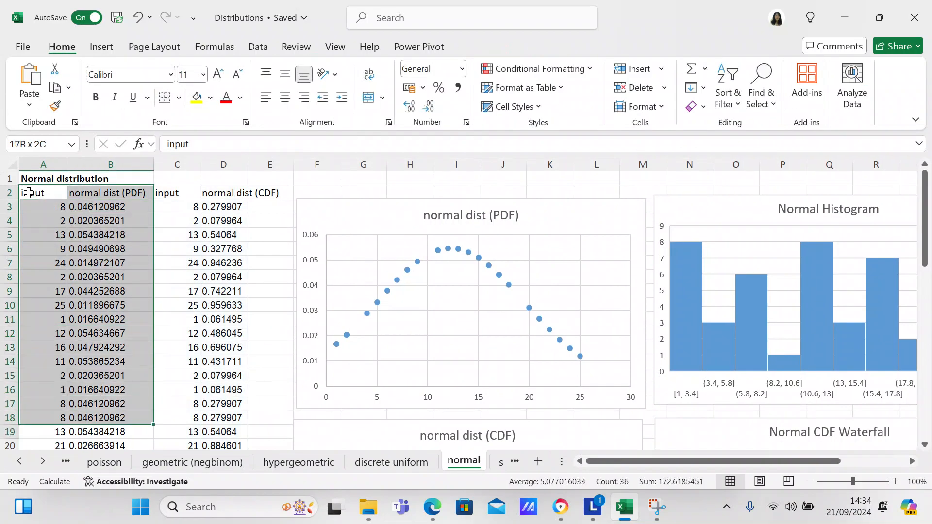
key(shift+Down)
key(shift+Down)
key(shift+Down)
key(shift+Down)
key(shift+Down)
key(shift+Down)
key(shift+Down)
key(shift+Down)
key(shift+Down)
key(shift+Down)
key(shift+Down)
key(shift+Down)
key(shift+Down)
key(shift+Down)
key(shift+Down)
key(shift+Down)
key(shift+Down)
key(shift+Down)
key(shift+Down)
key(shift+Down)
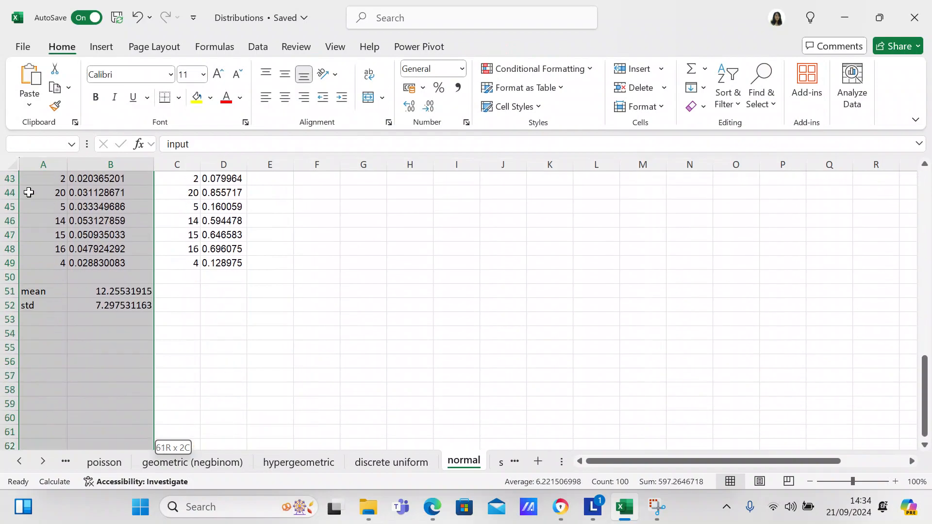
key(shift+Down)
key(shift+Down)
key(shift+Down)
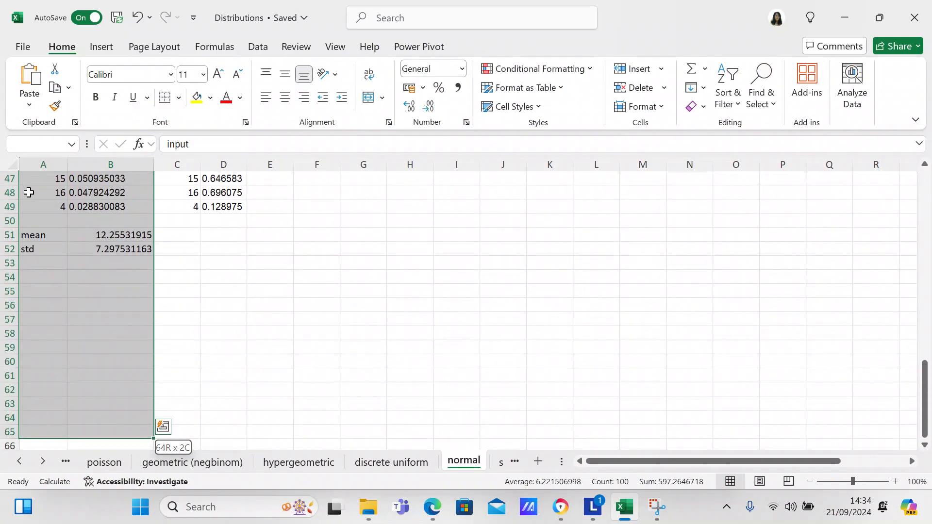
key(shift+Up)
key(shift+Up)
key(shift+Up)
key(shift+Up)
key(shift+Up)
key(shift+Up)
key(shift+Up)
key(shift+Up)
key(shift+Up)
key(shift+Up)
key(shift+Up)
key(shift+Up)
key(shift+Up)
key(shift+Up)
key(shift+Up)
key(shift+Up)
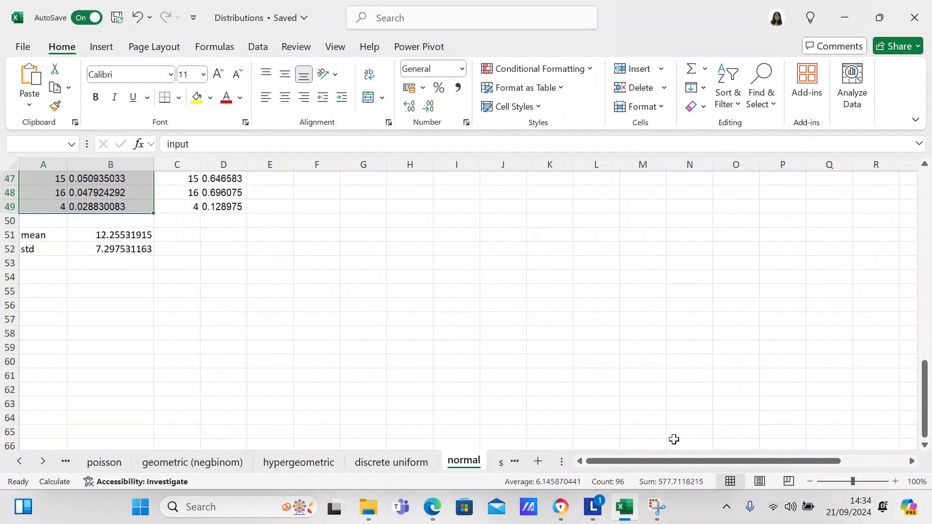
Preview a waterfall chart of the selected PDF data and cancel without inserting it.
drag(925, 418, 930, 344)
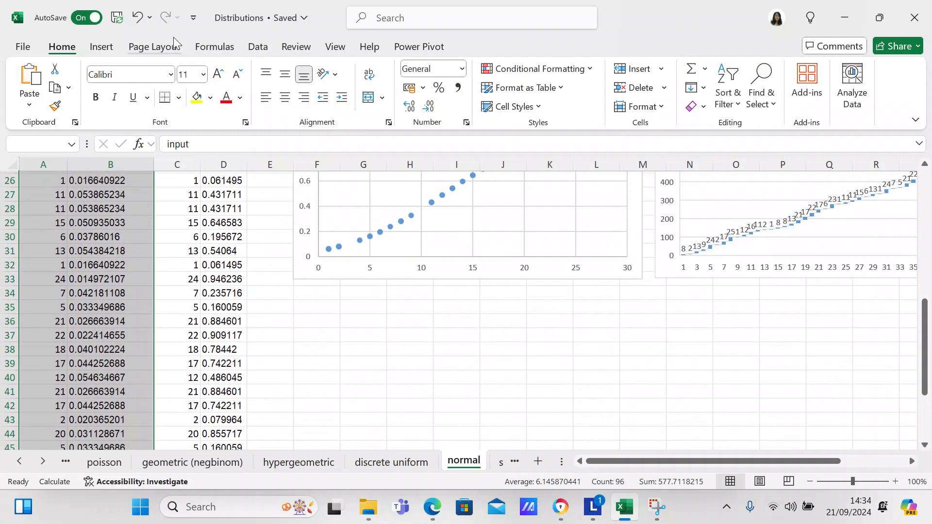
click(109, 51)
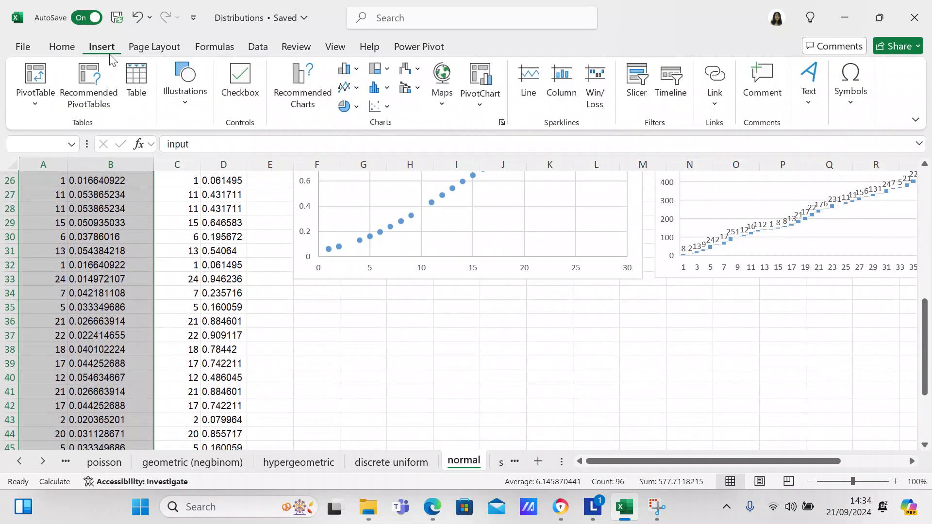
click(290, 76)
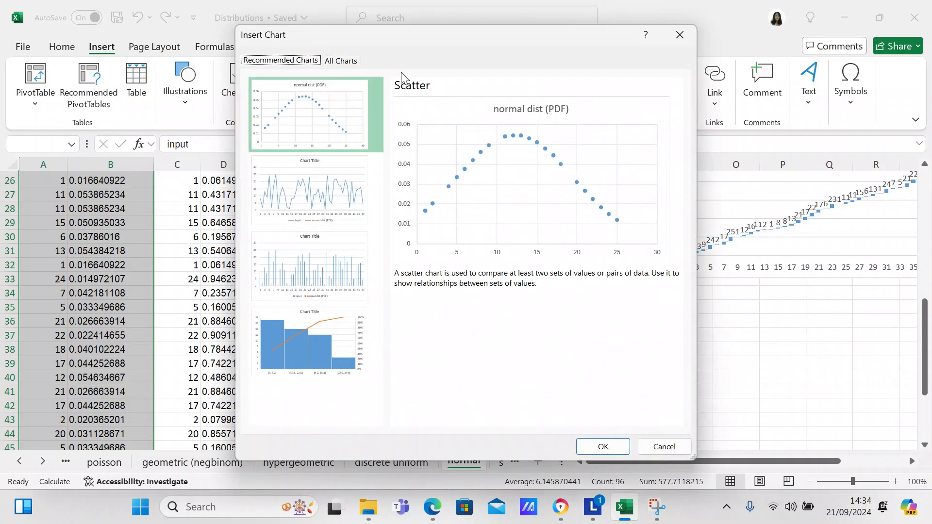
click(343, 60)
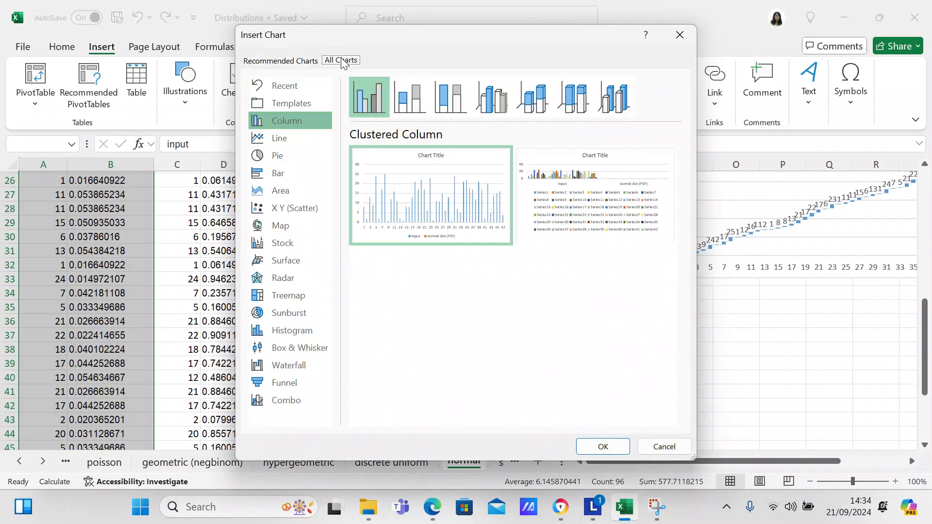
click(306, 364)
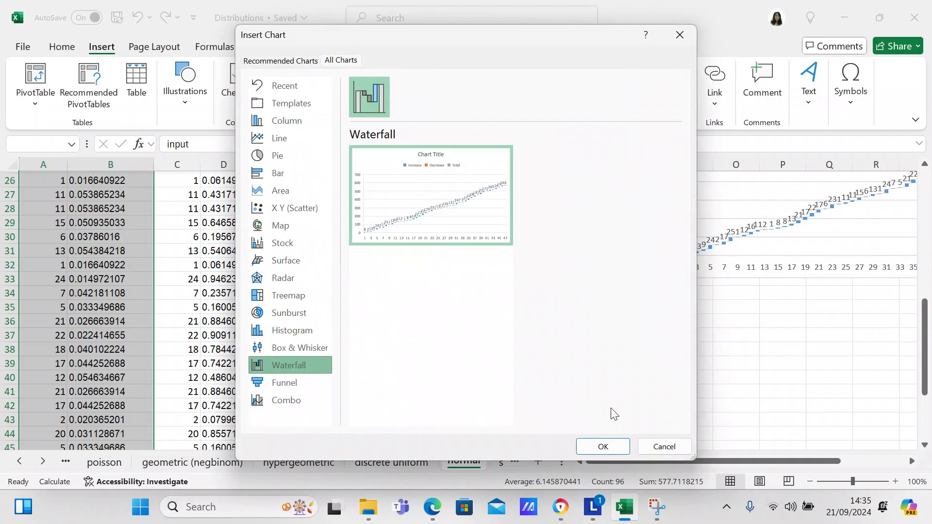
click(662, 447)
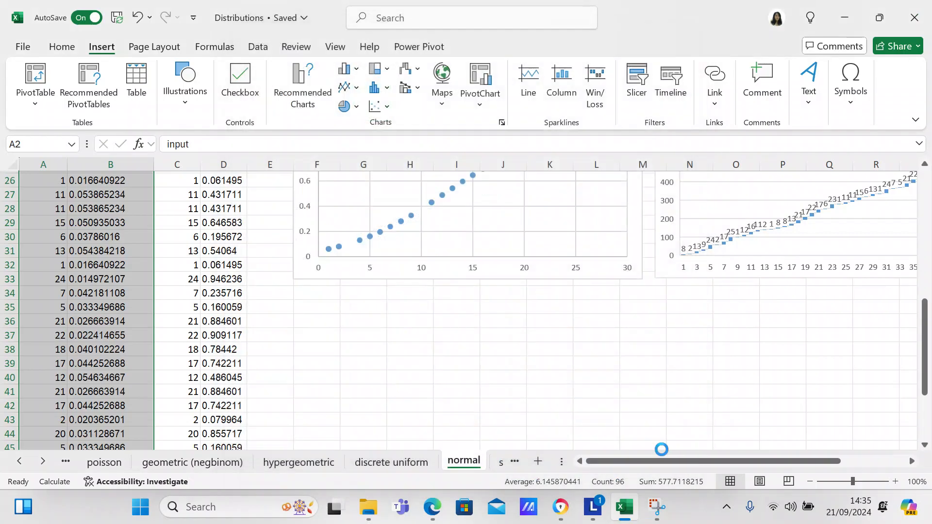
Return to the beginning of the normal sheet and clear the data selection by selecting the empty cell I1.
click(925, 401)
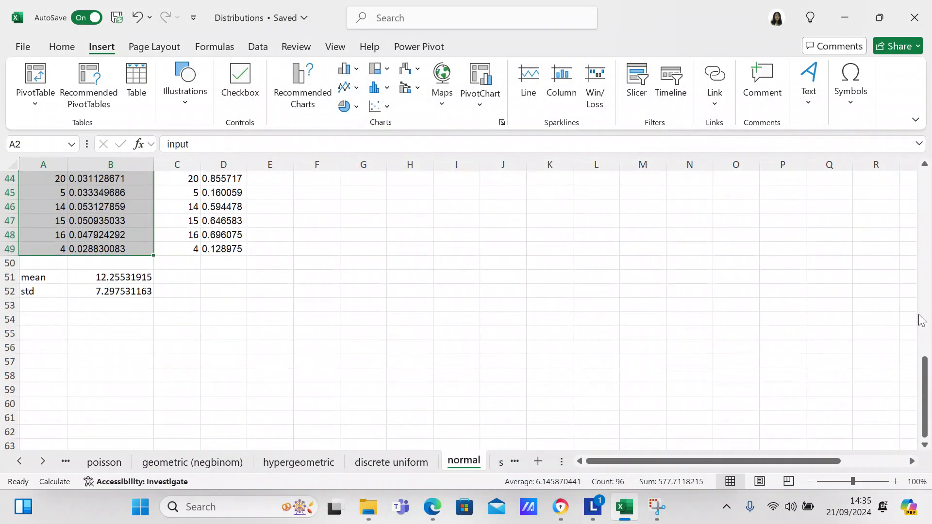
drag(919, 341, 914, 155)
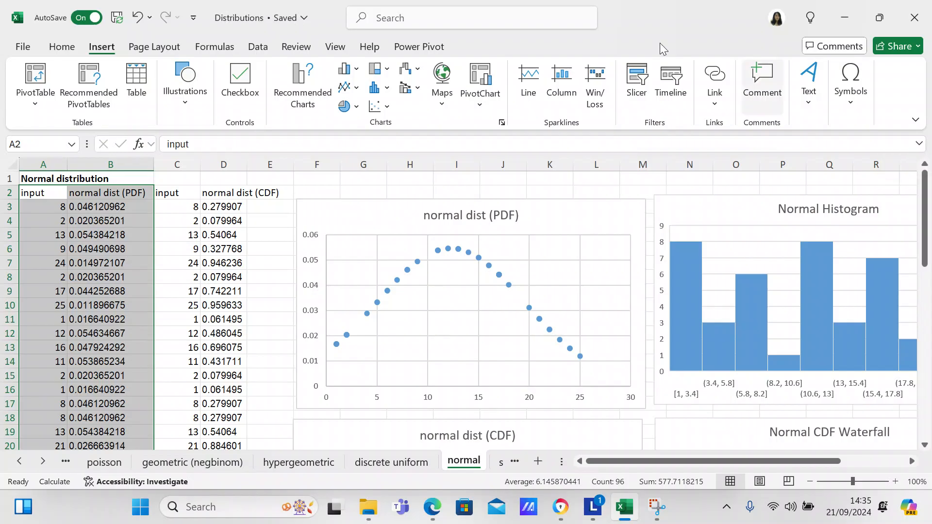
click(474, 181)
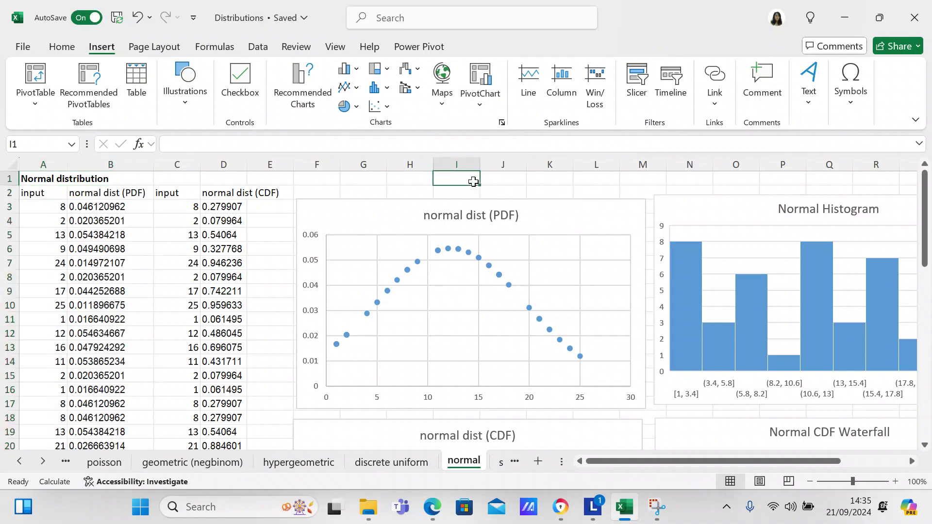